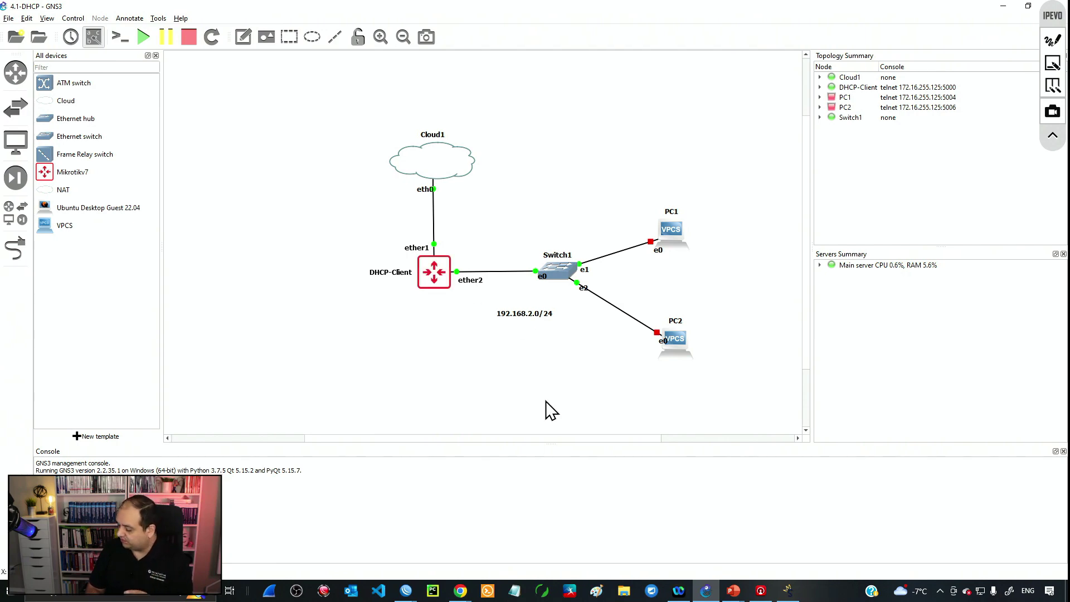
Step: Switch to the WinBox session of the MikroTik router and close its open DHCP Server and DHCP Client windows
mouse_move(406, 590)
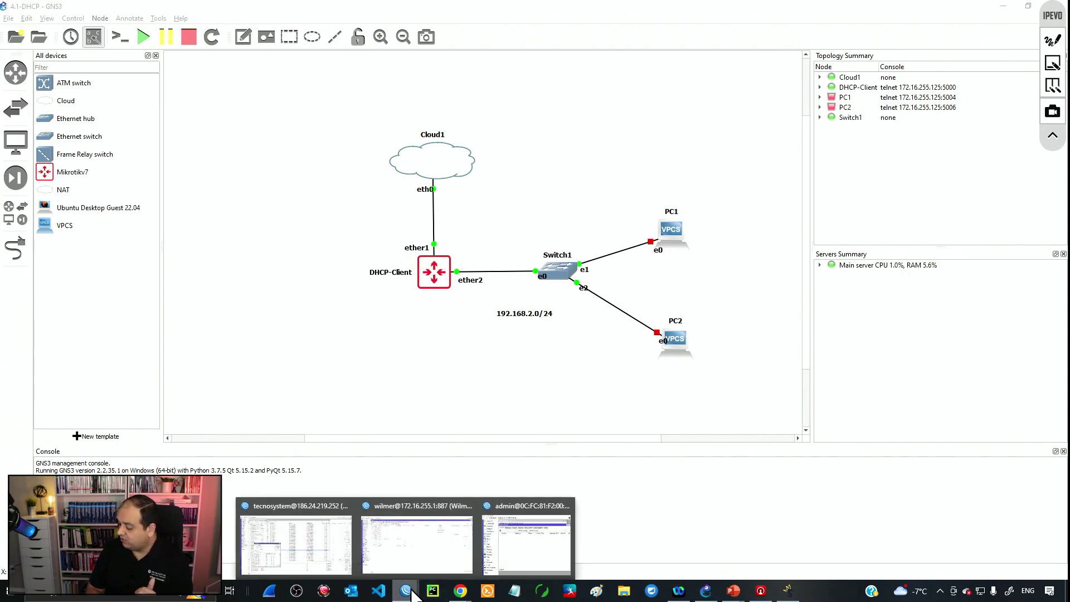
left_click(516, 536)
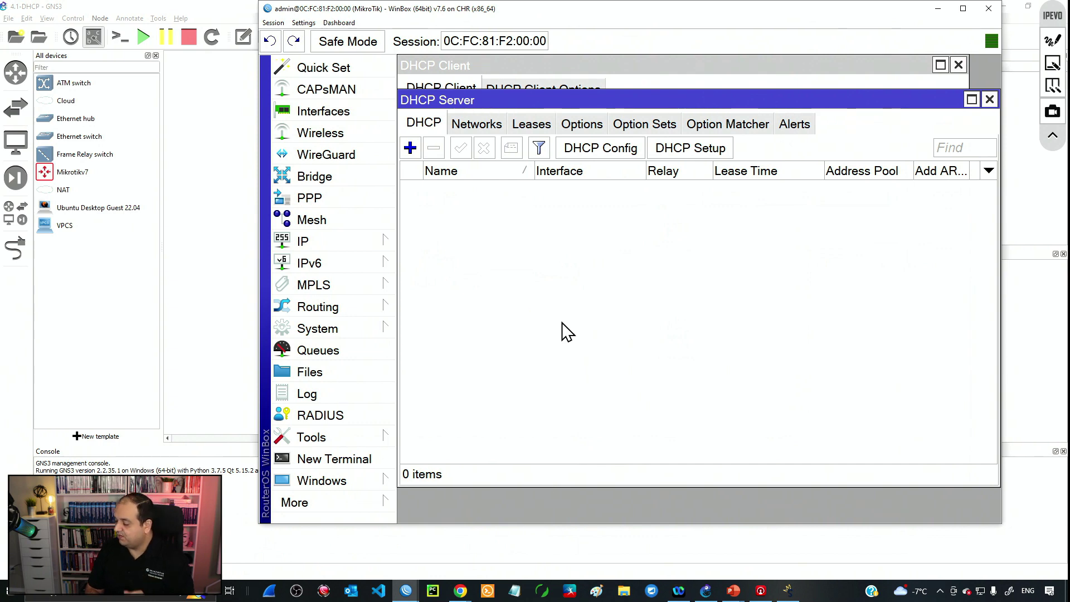
key("Escape")
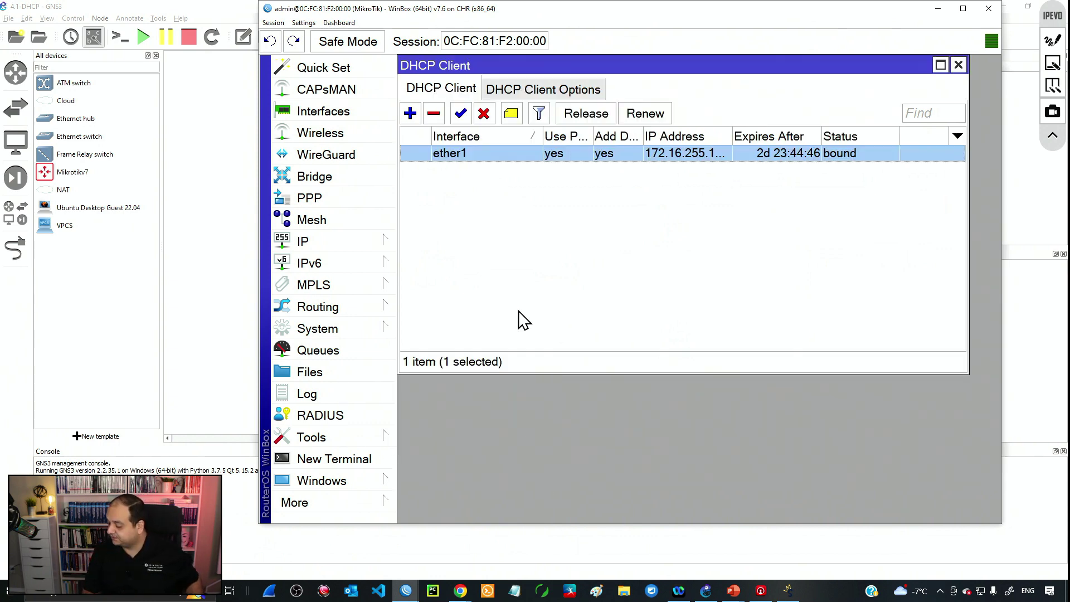
key("Escape")
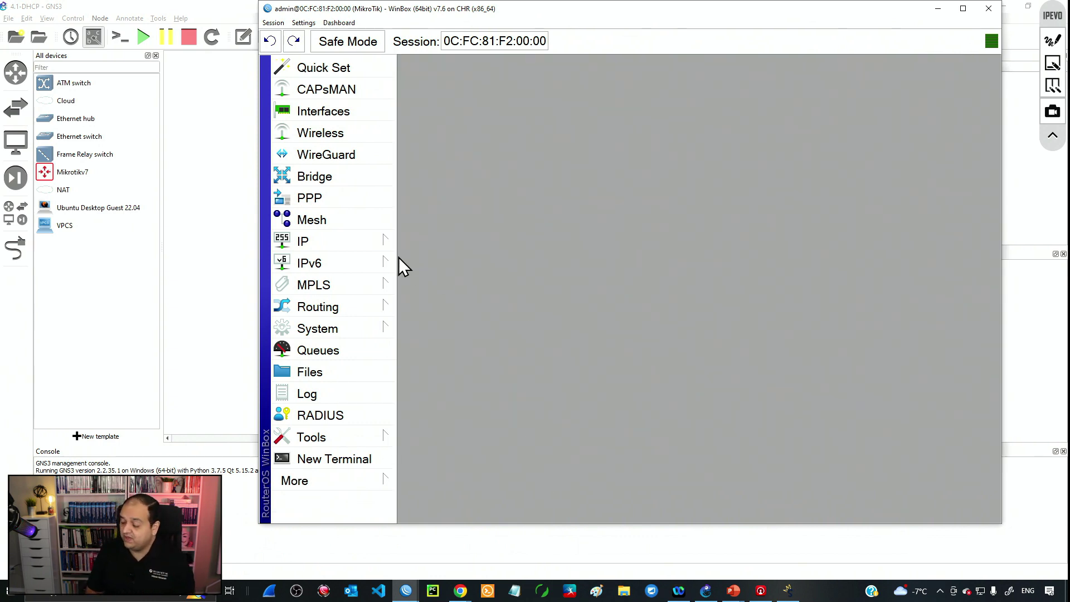
Step: Start a new entry in the router's IP address list with the address 192.168.2.1/24
left_click(309, 243)
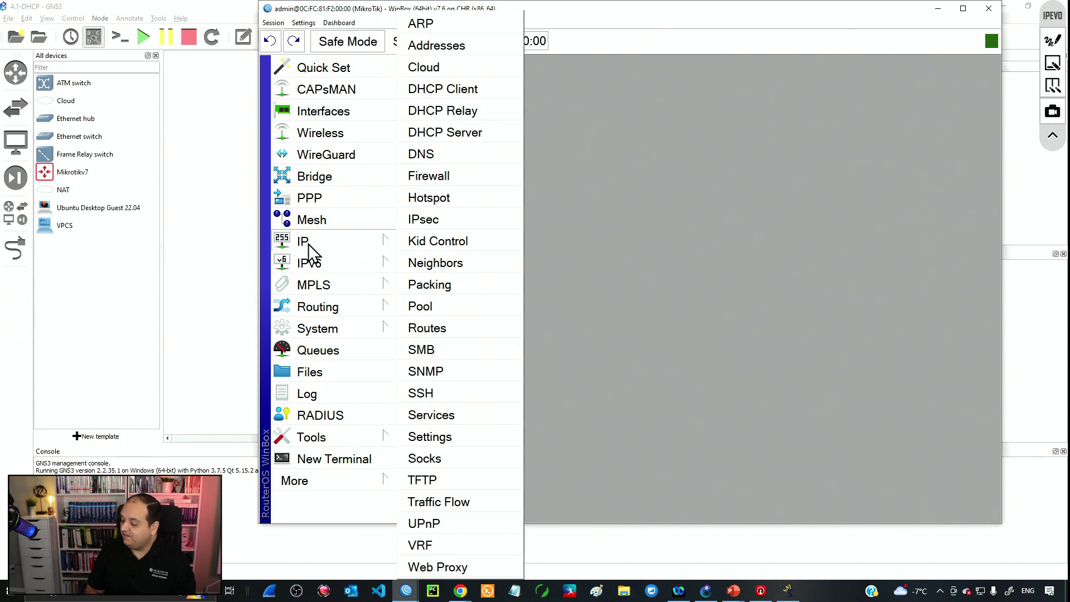
left_click(443, 48)
double_click(555, 108)
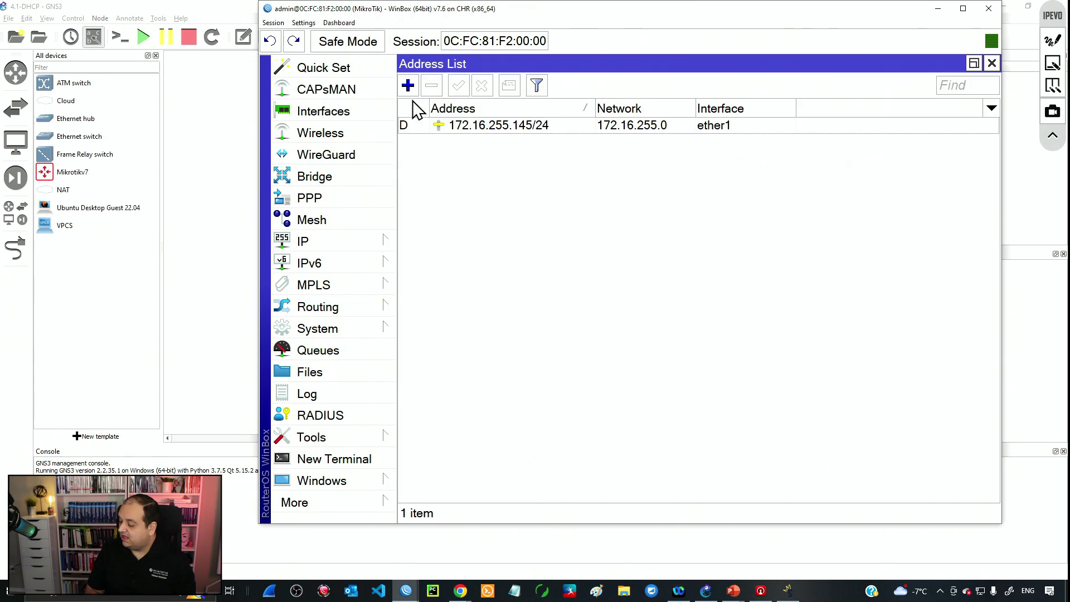
left_click(411, 88)
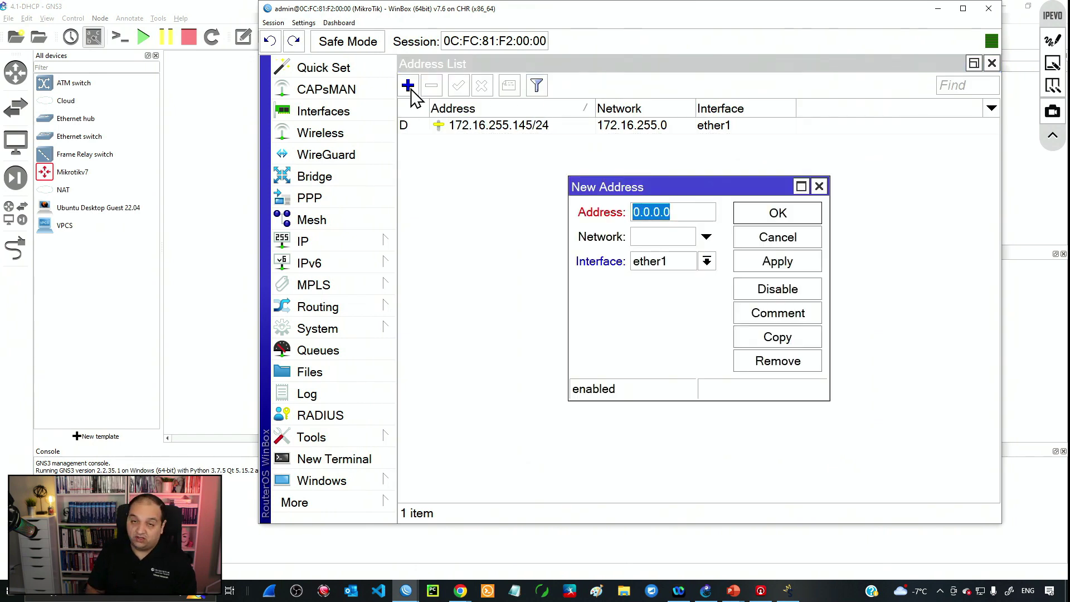
left_click_drag(594, 187, 476, 162)
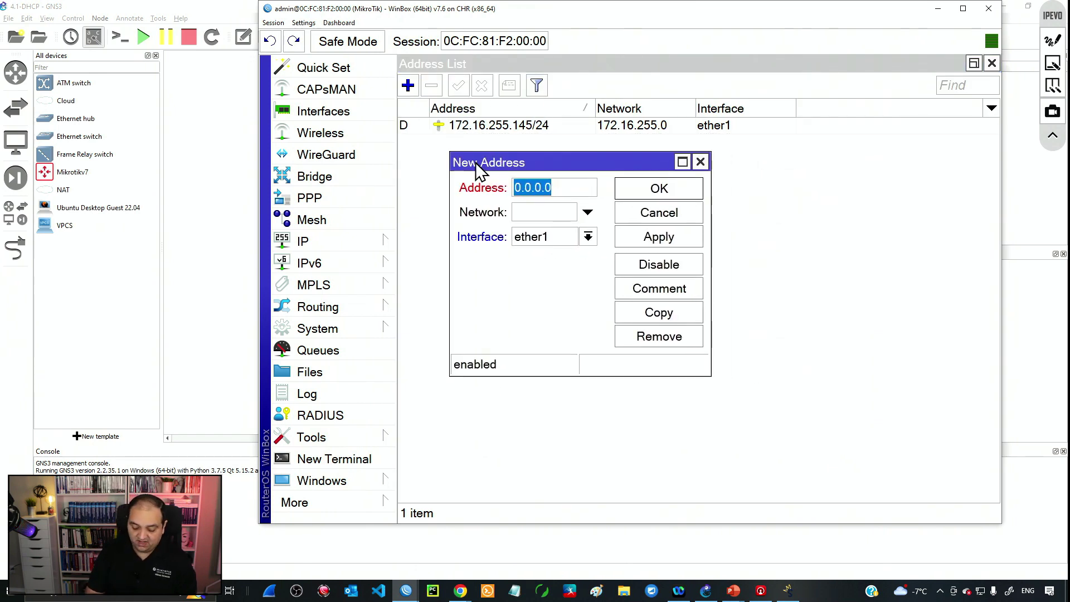
type("192")
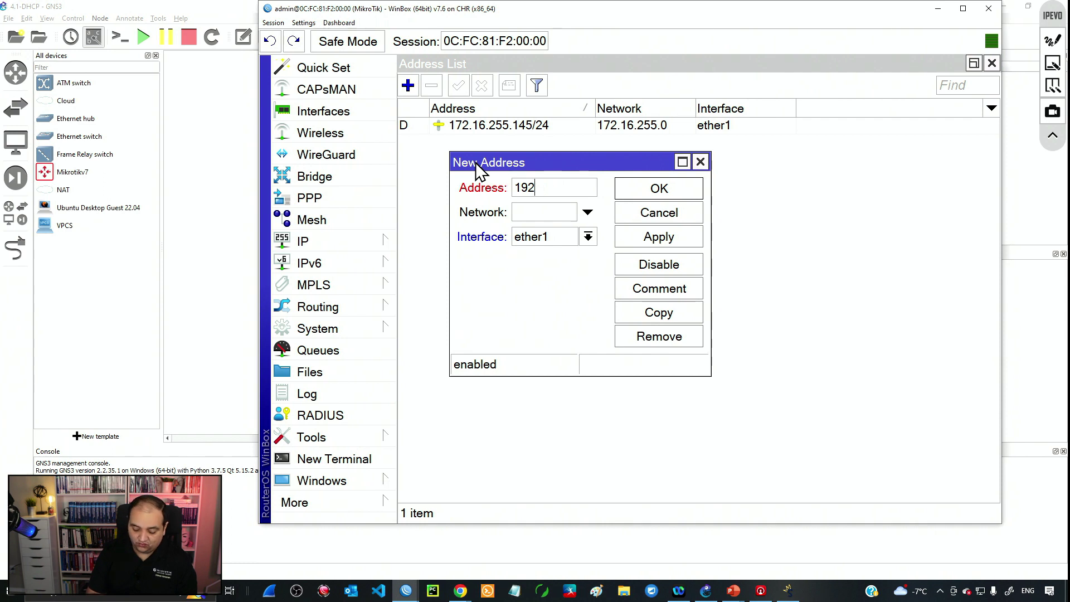
type(".168.")
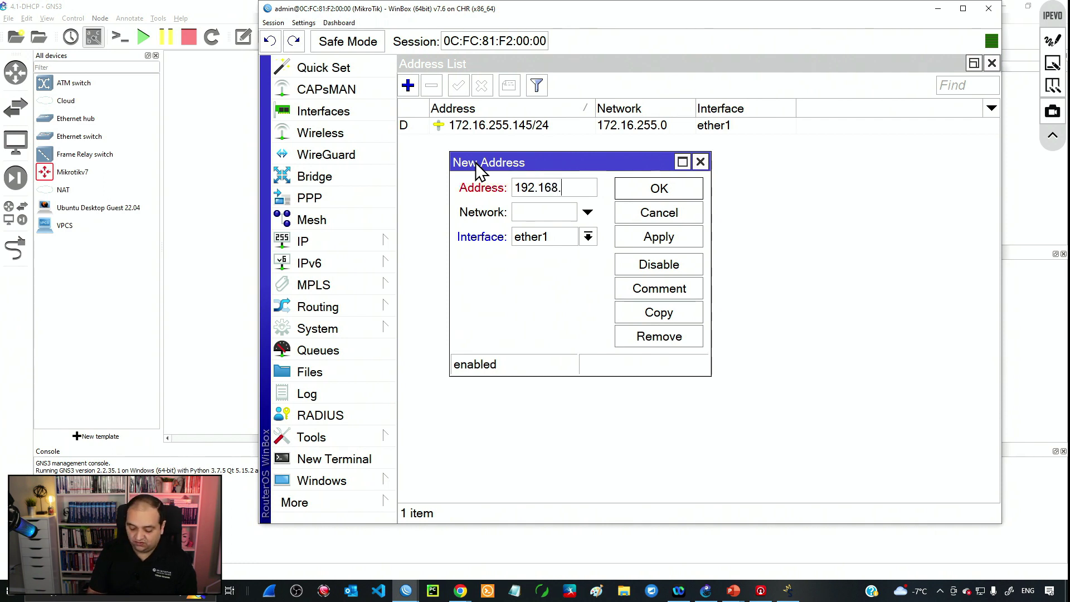
type("2.1/2")
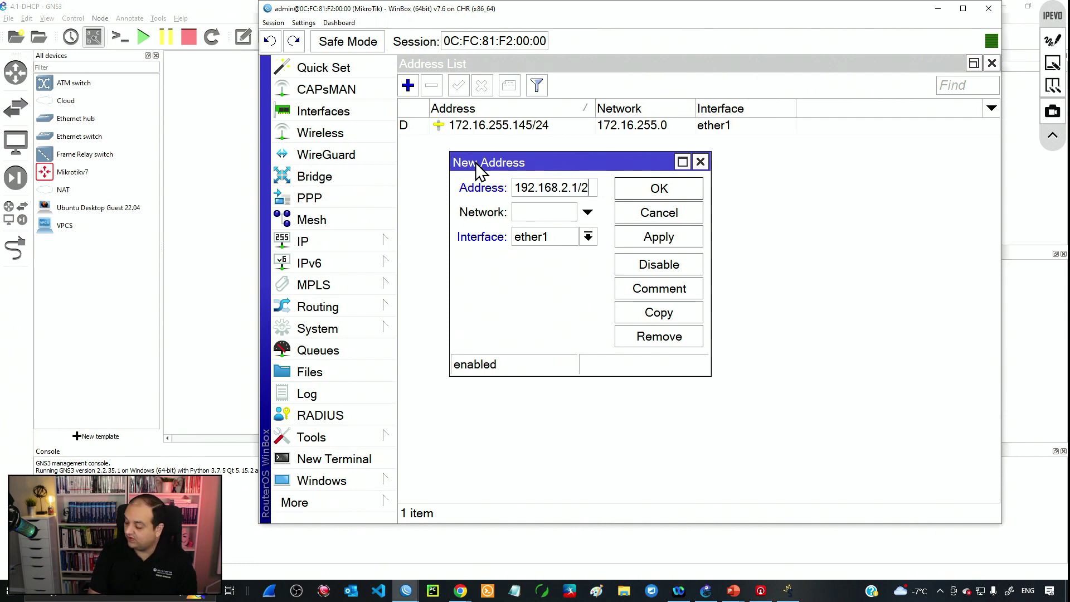
type("4")
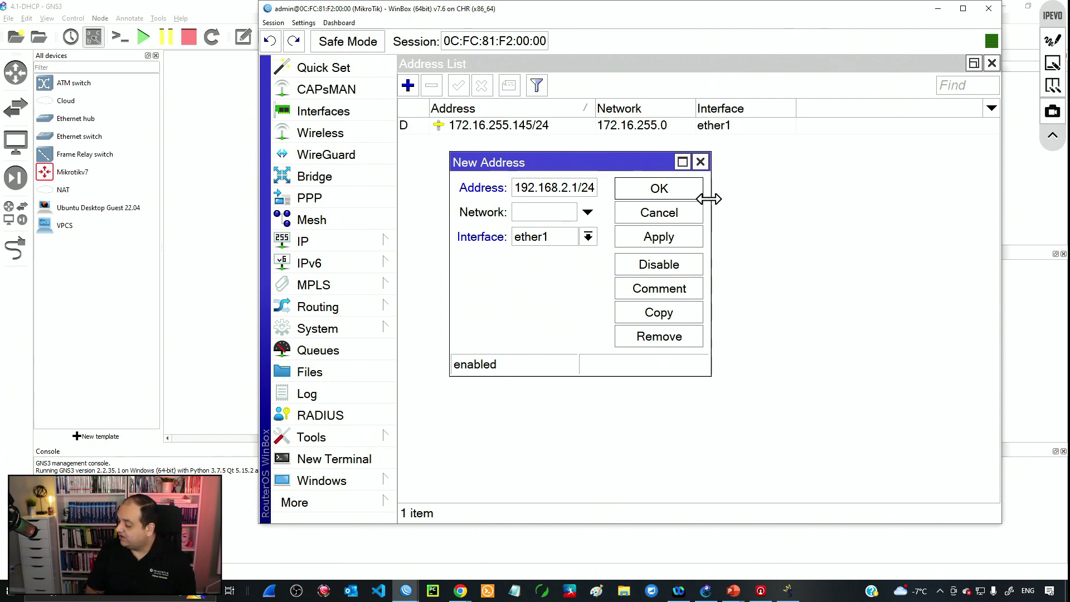
Step: Assign the new address to interface ether2, apply it and save the entry
left_click_drag(709, 199, 805, 199)
left_click_drag(578, 188, 438, 204)
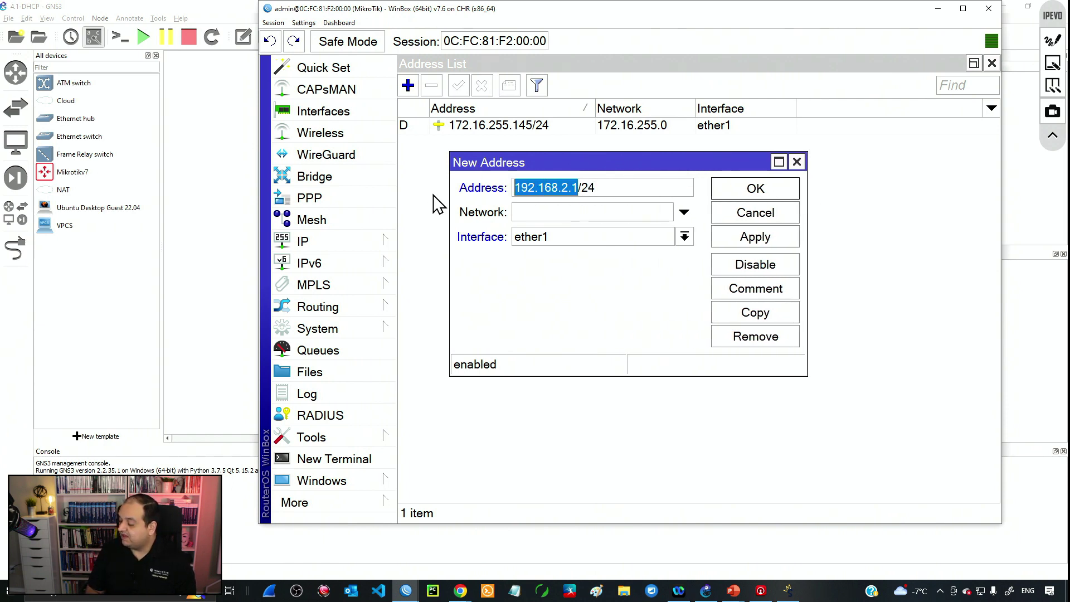
left_click(532, 238)
left_click(534, 270)
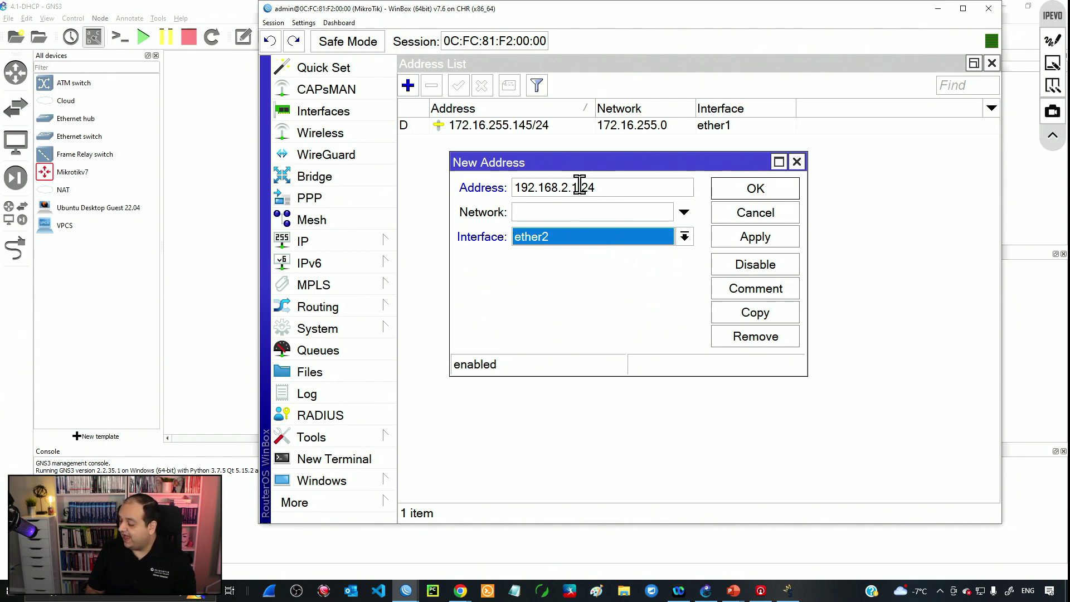
left_click_drag(580, 188, 606, 187)
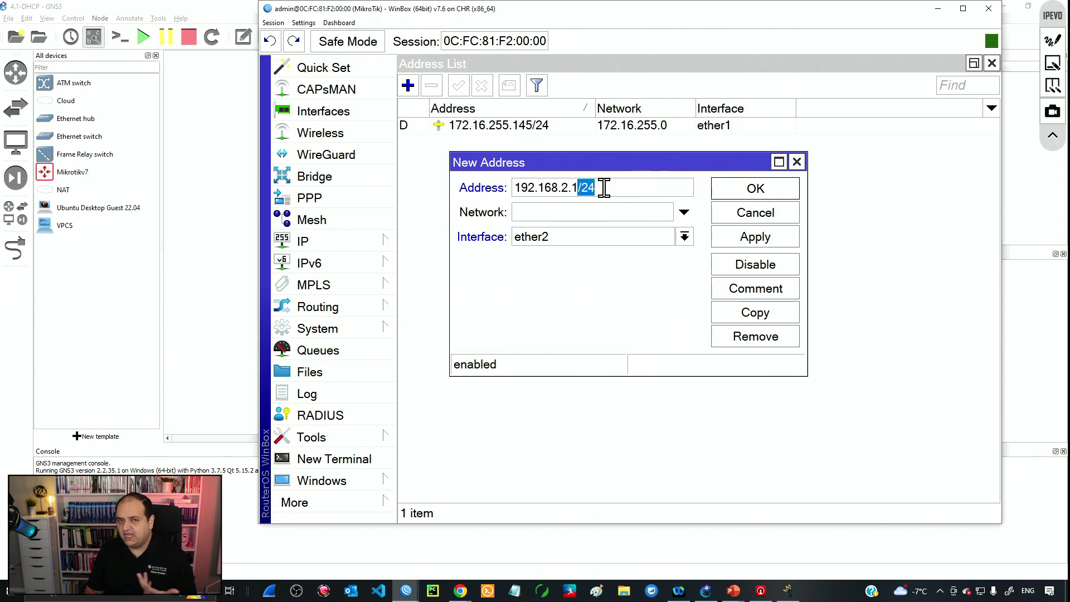
mouse_move(604, 188)
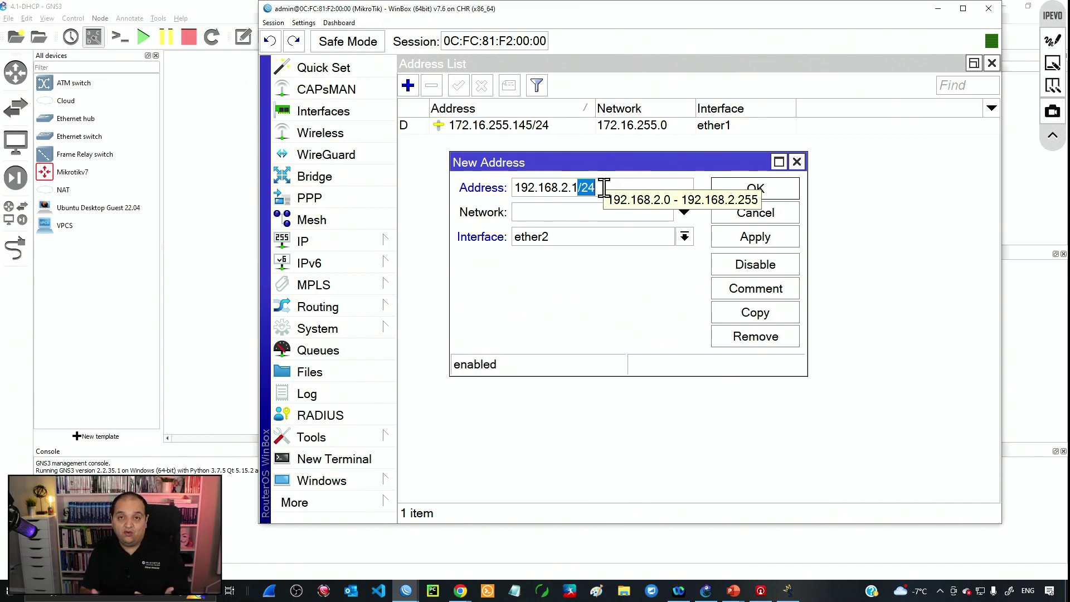
left_click(785, 248)
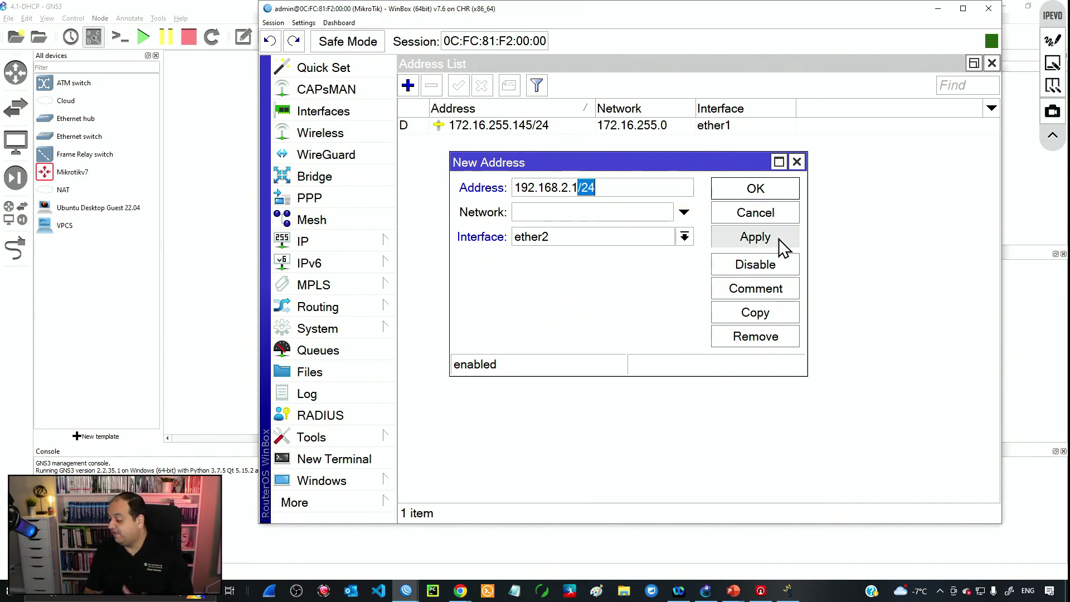
left_click_drag(580, 213, 520, 212)
double_click(546, 220)
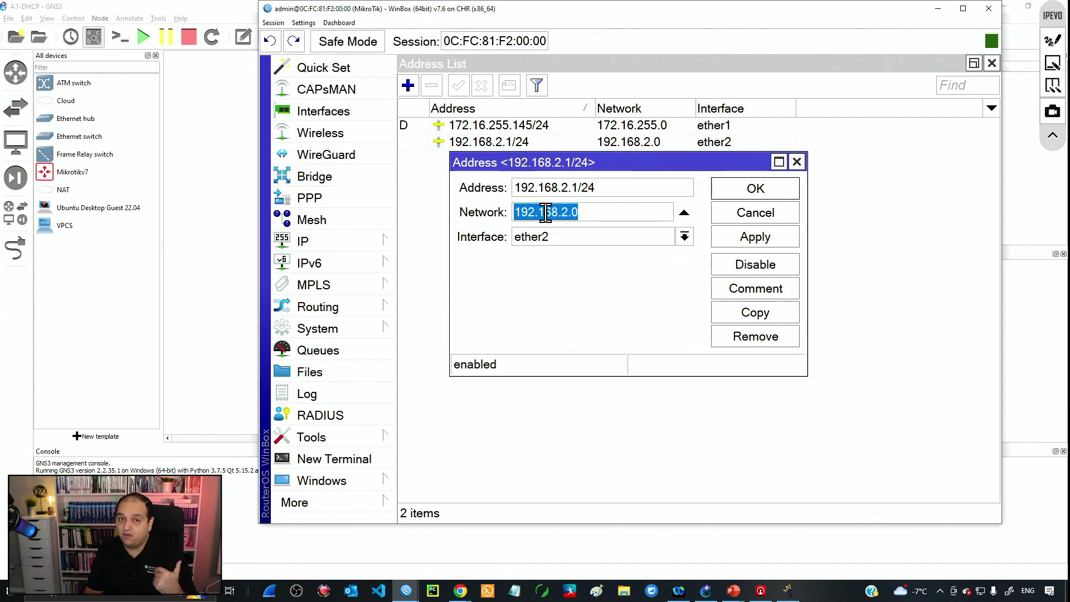
left_click(746, 189)
left_click(565, 148)
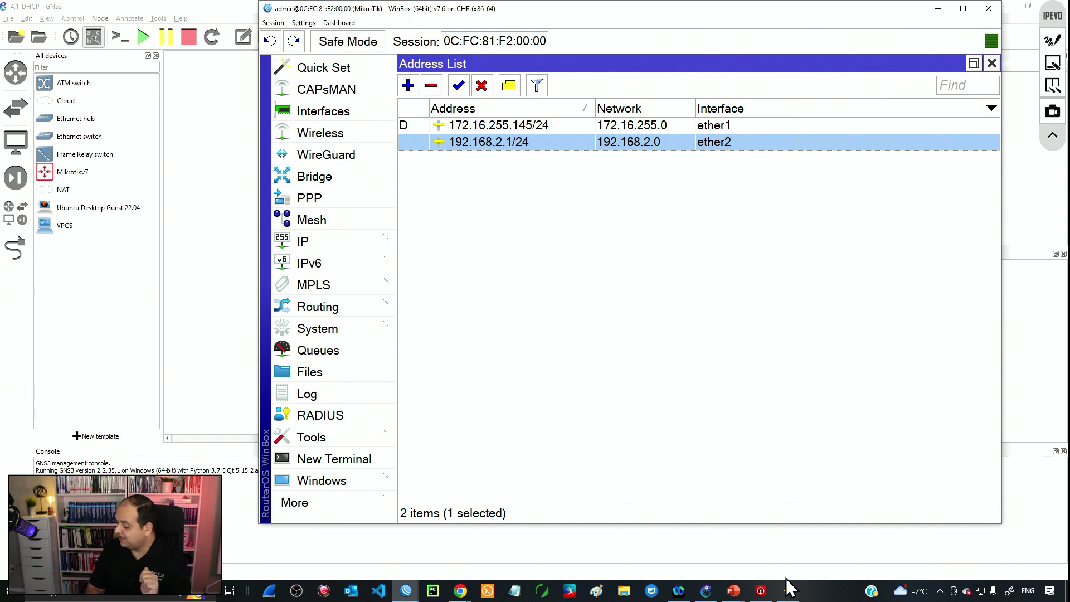
Step: Review the manual and wizard DHCP server configuration steps on the PowerPoint slide, then return to the WinBox router session
left_click(725, 592)
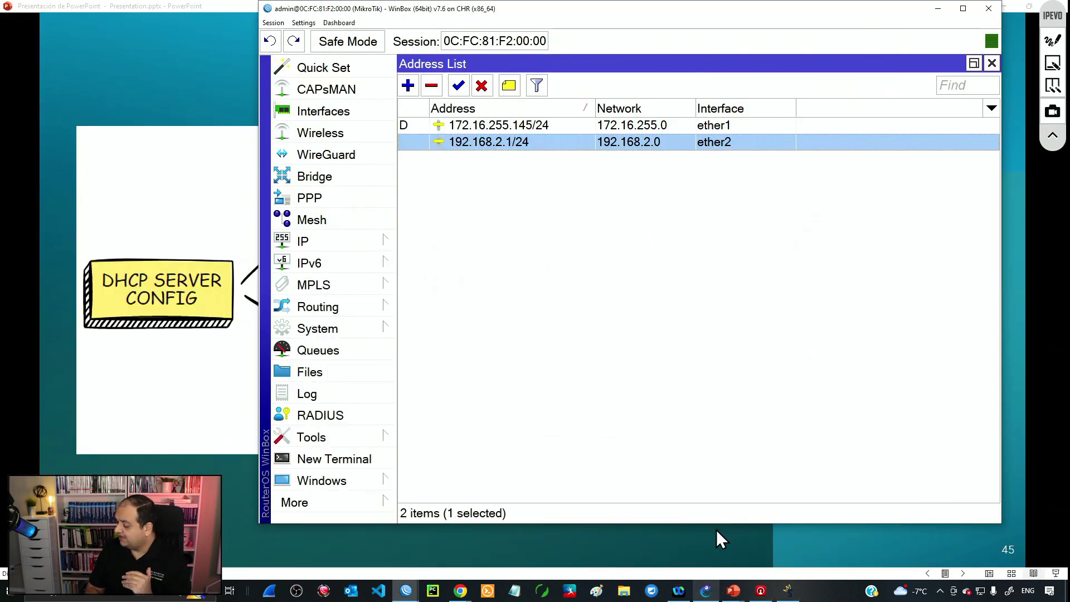
left_click(938, 9)
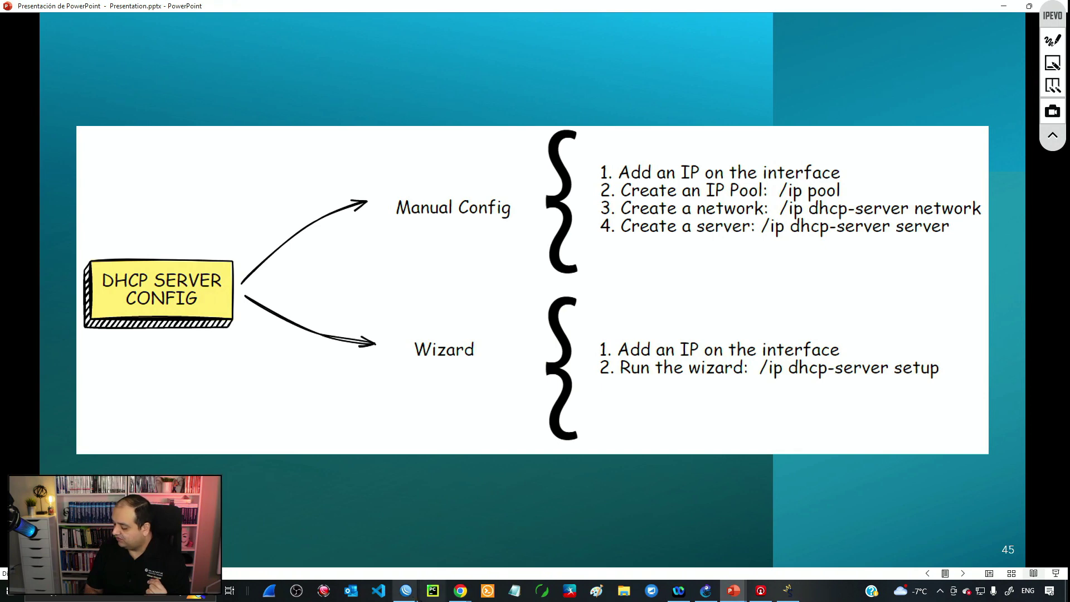
left_click(406, 591)
left_click(520, 555)
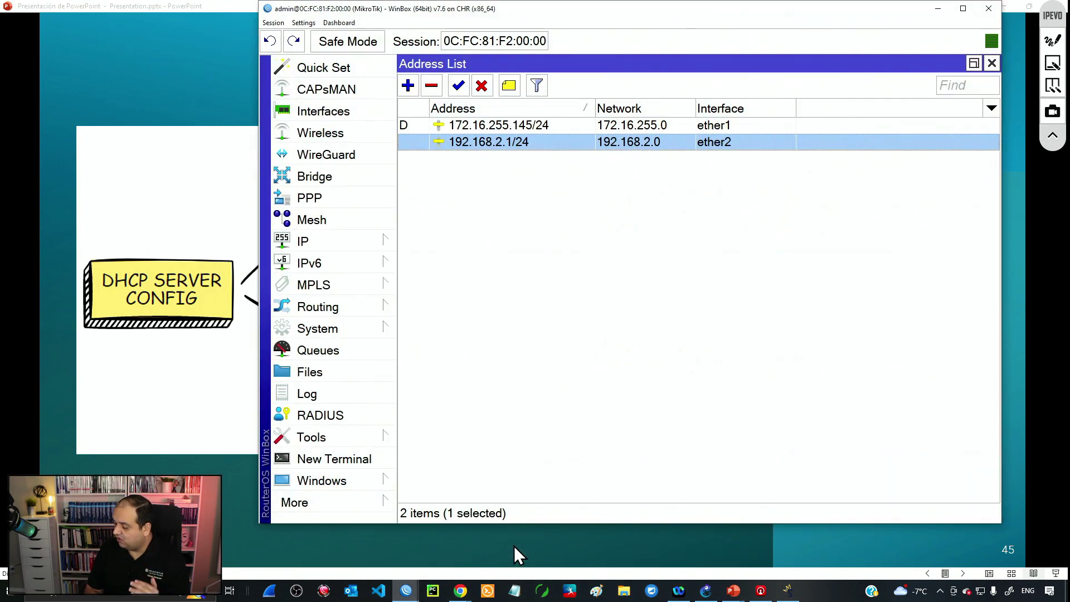
Step: Create a new IP pool named lan-pool and widen its dialog
left_click(385, 247)
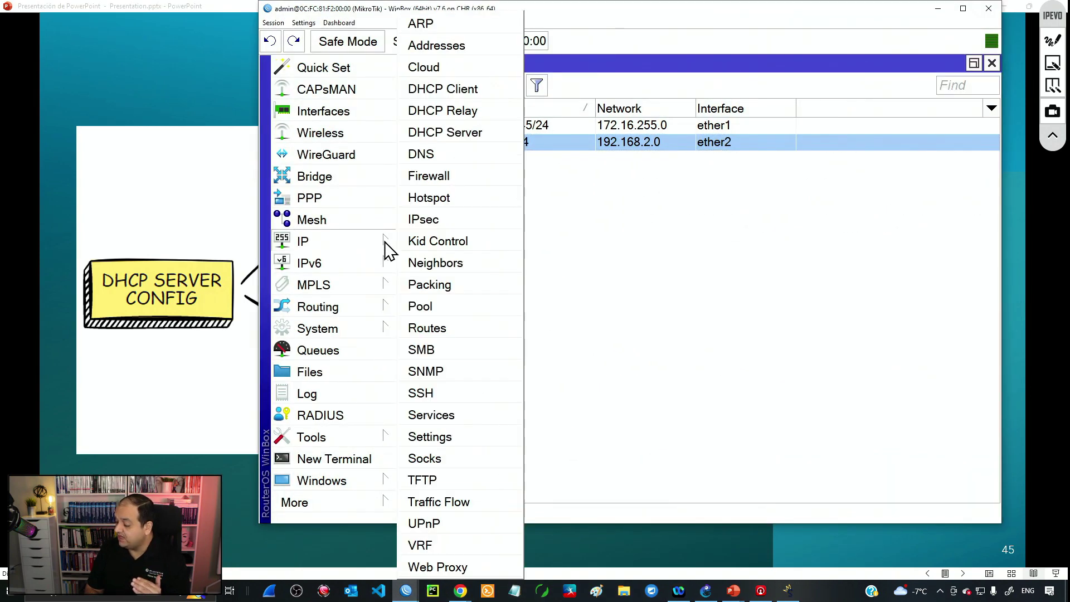
left_click(428, 306)
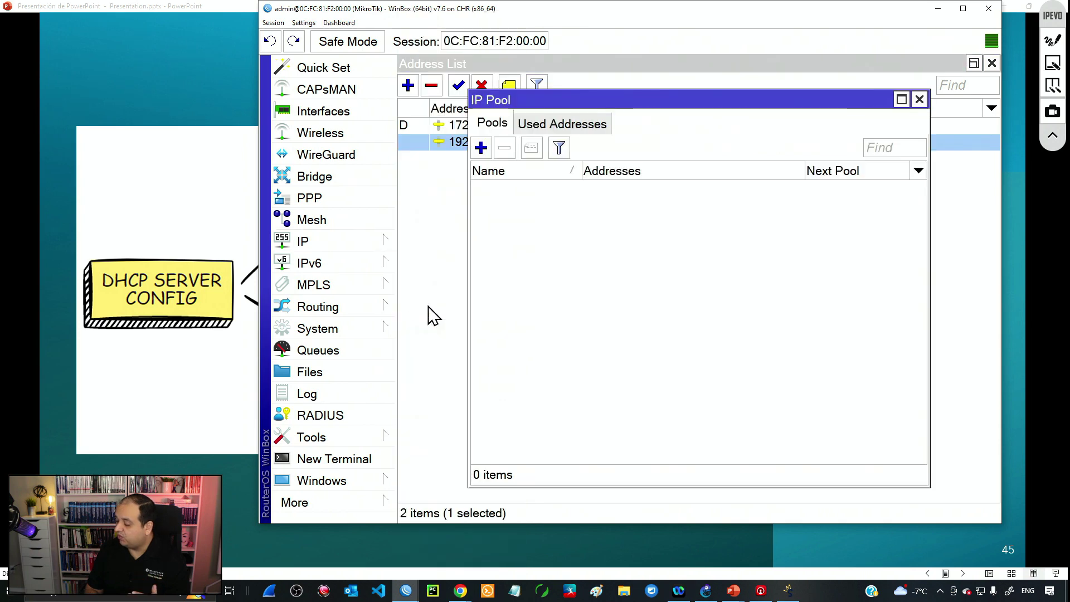
double_click(510, 102)
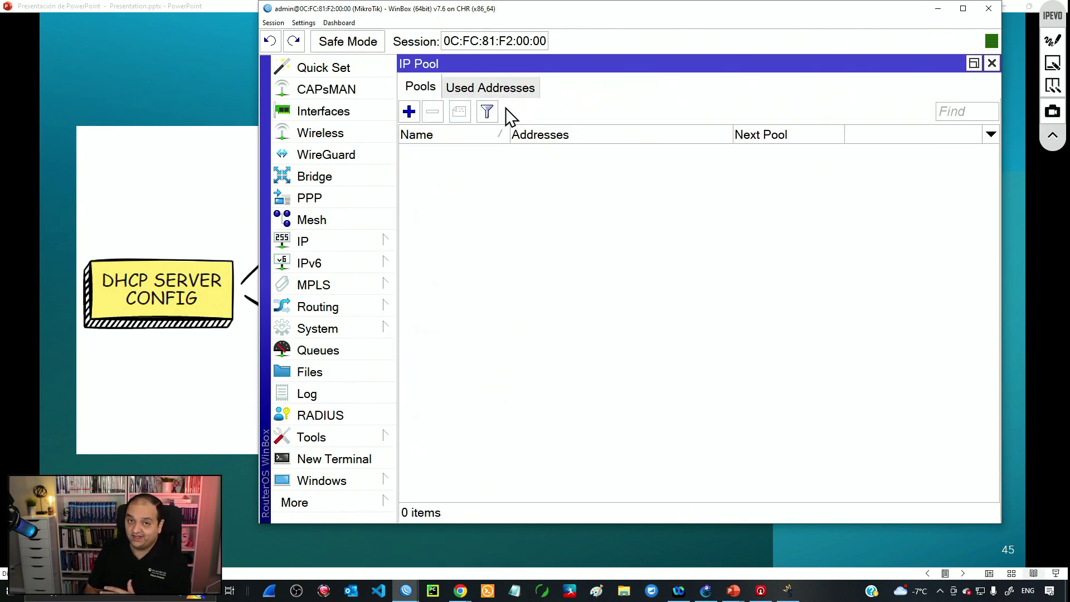
left_click(410, 112)
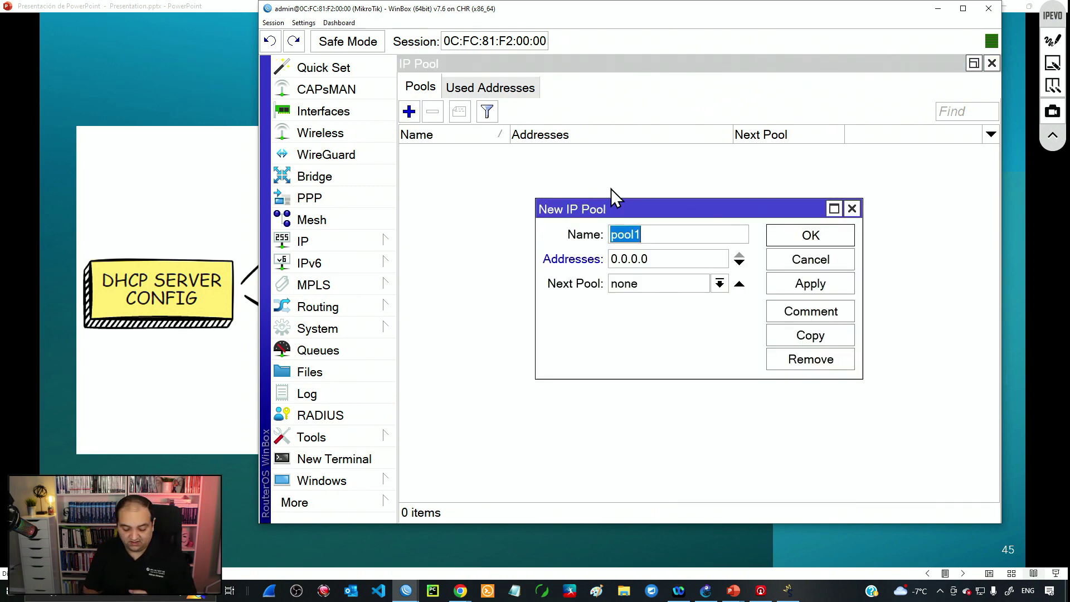
type("lan")
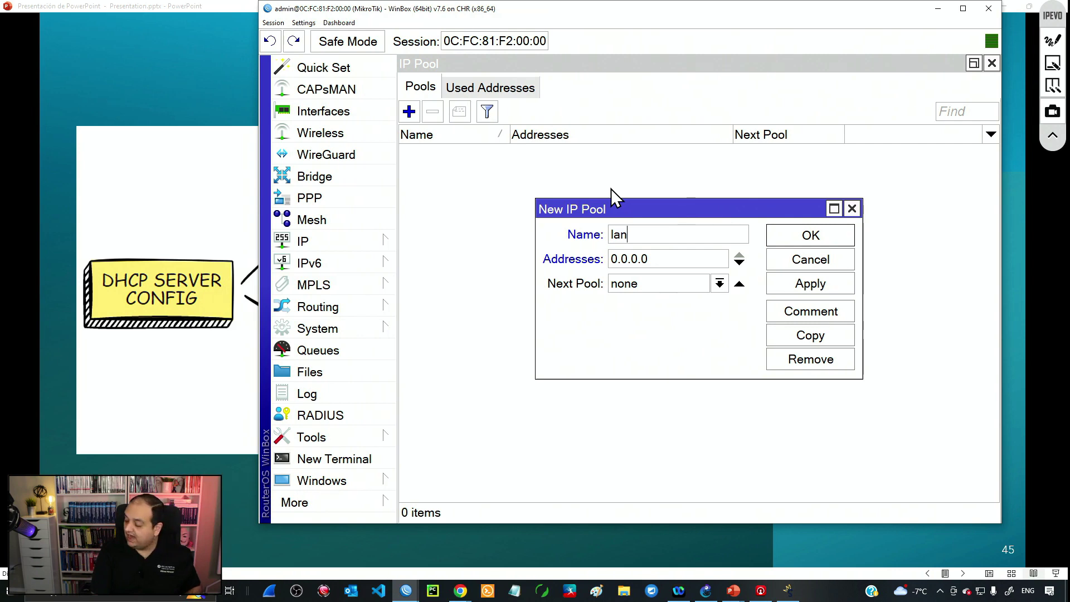
type("-pool")
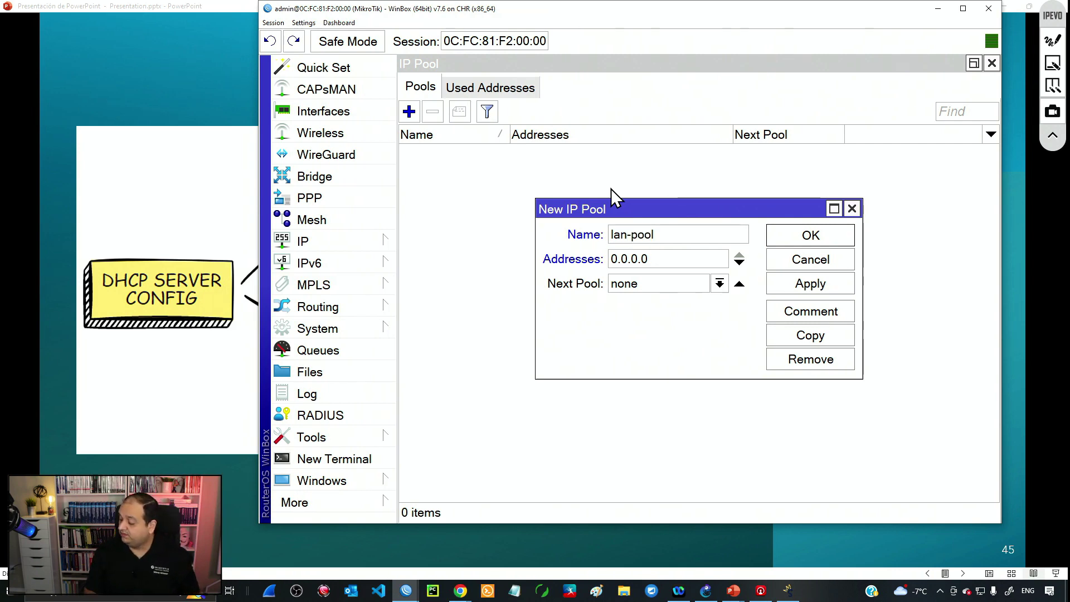
left_click_drag(538, 208, 433, 181)
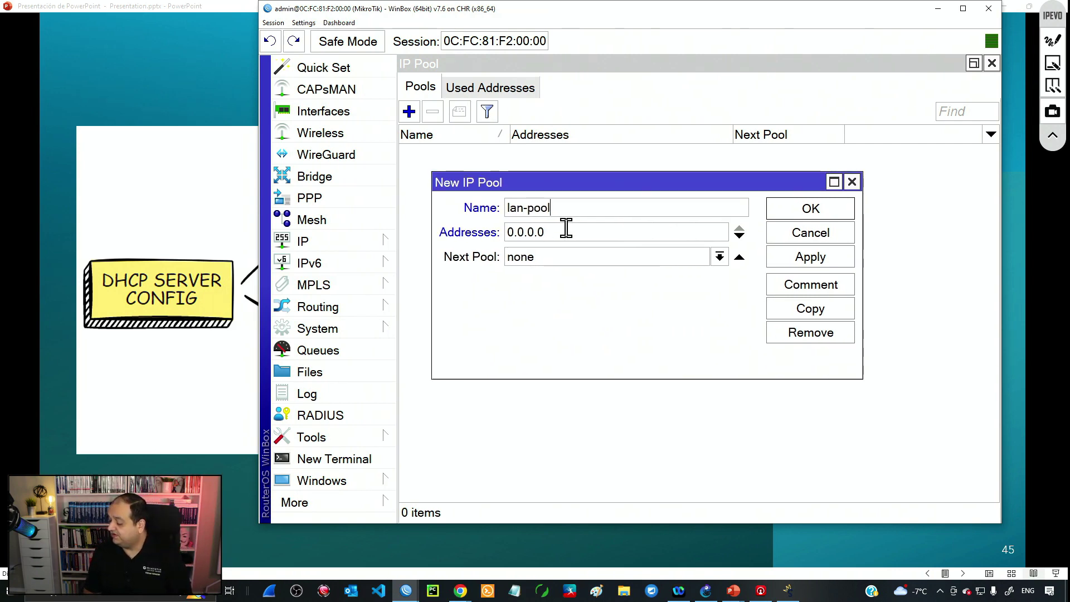
Step: Set the new IP pool's address range to 192.168.2.100-192.168.2.199
key("Tab")
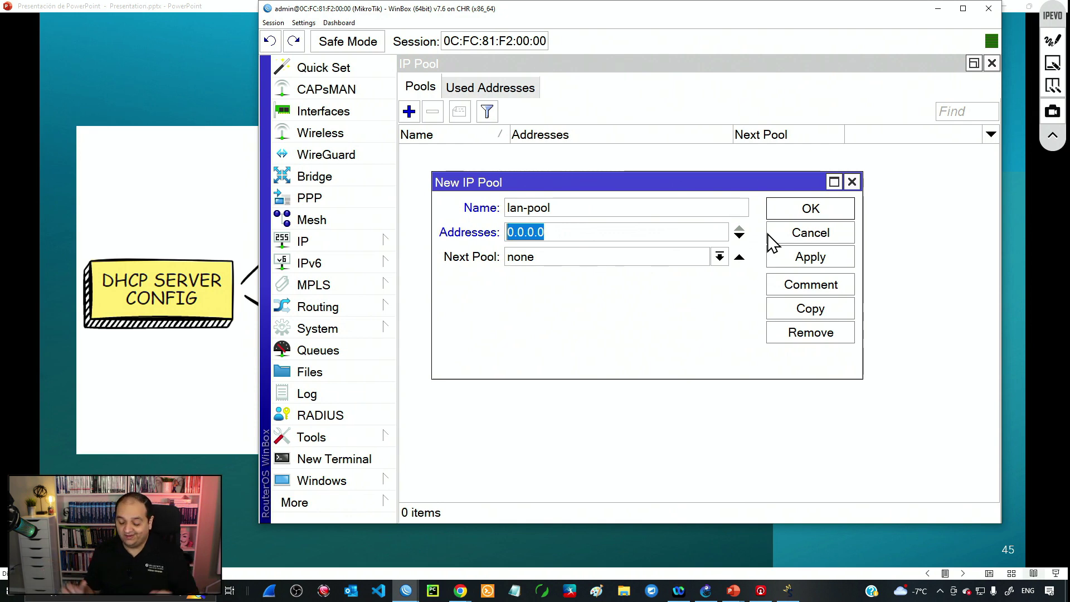
type("192")
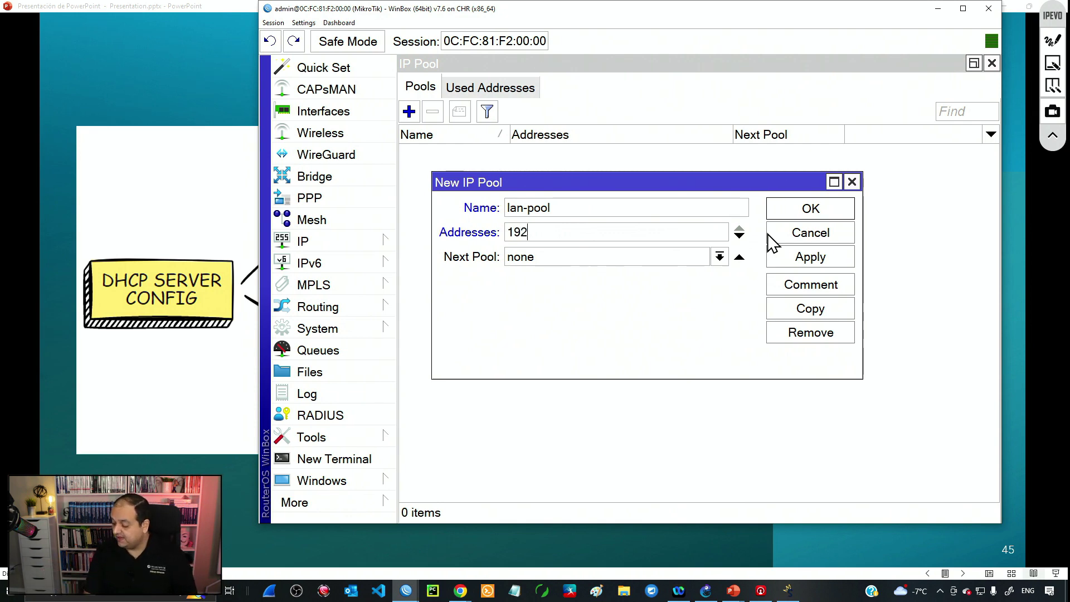
type(".")
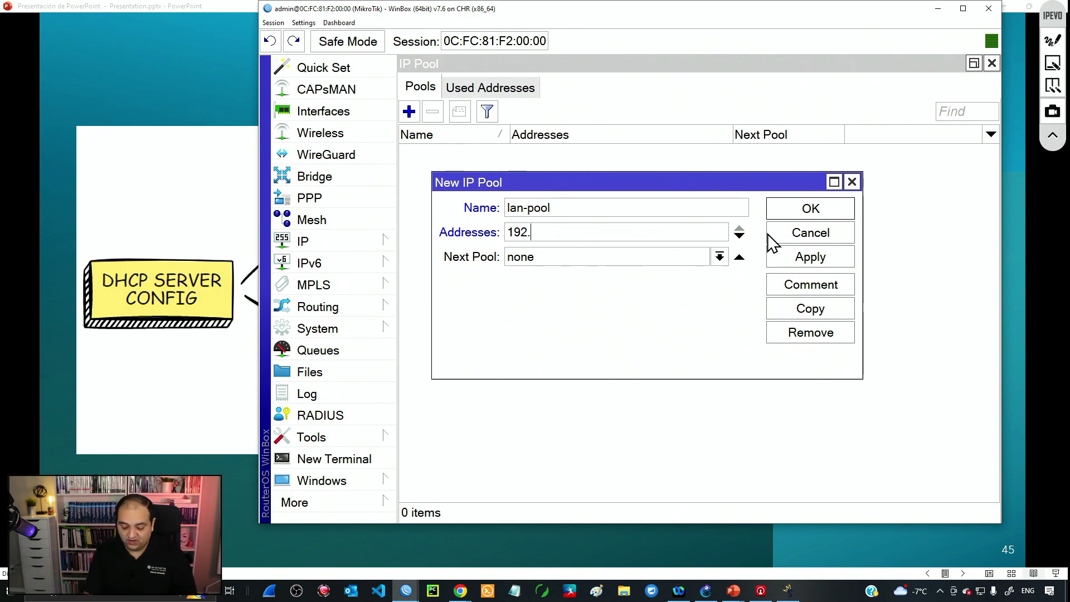
type("168.2")
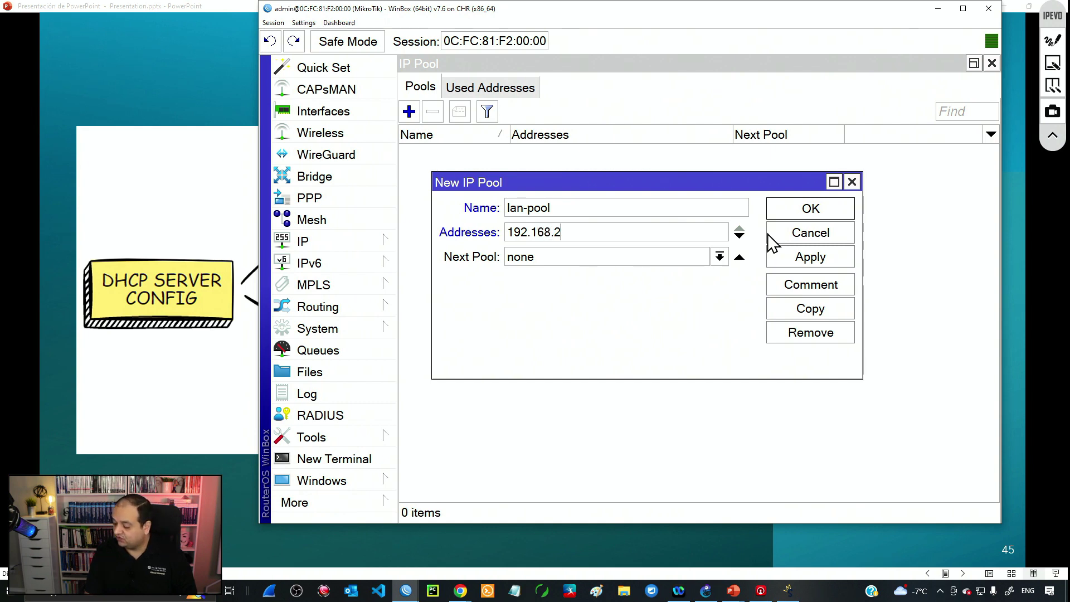
type(".100-")
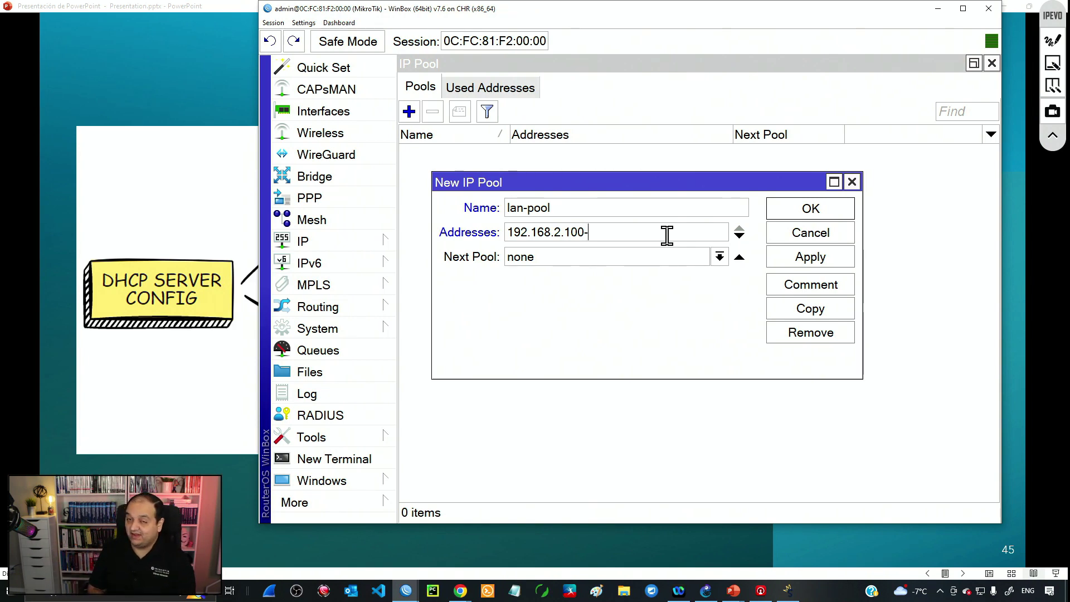
type("192.16")
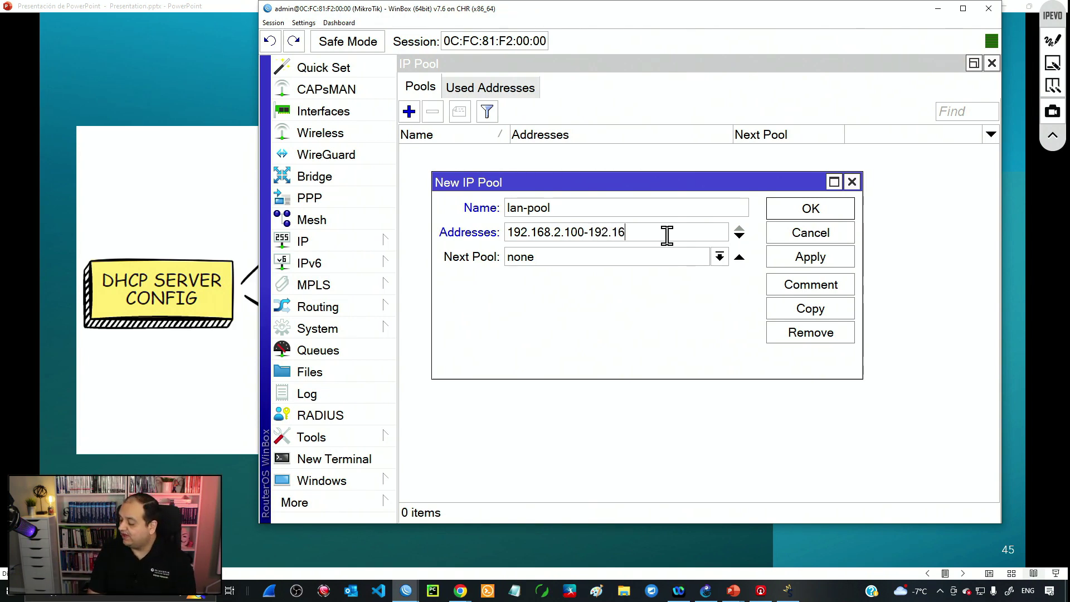
type("8.2.199")
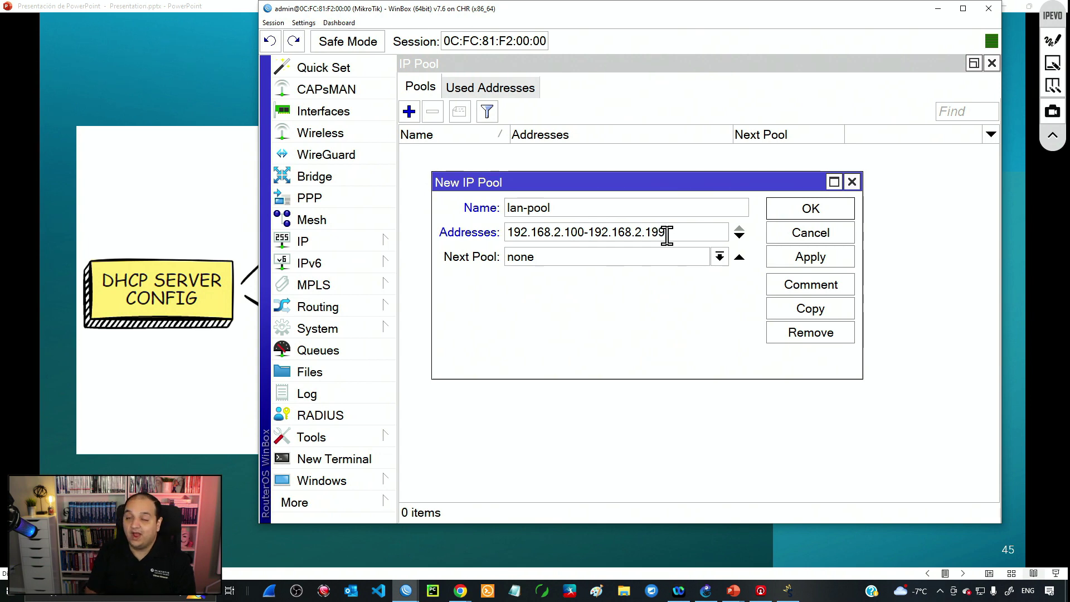
Step: Check the start and end addresses of the lan-pool range, then apply and save the pool
left_click_drag(609, 231, 471, 235)
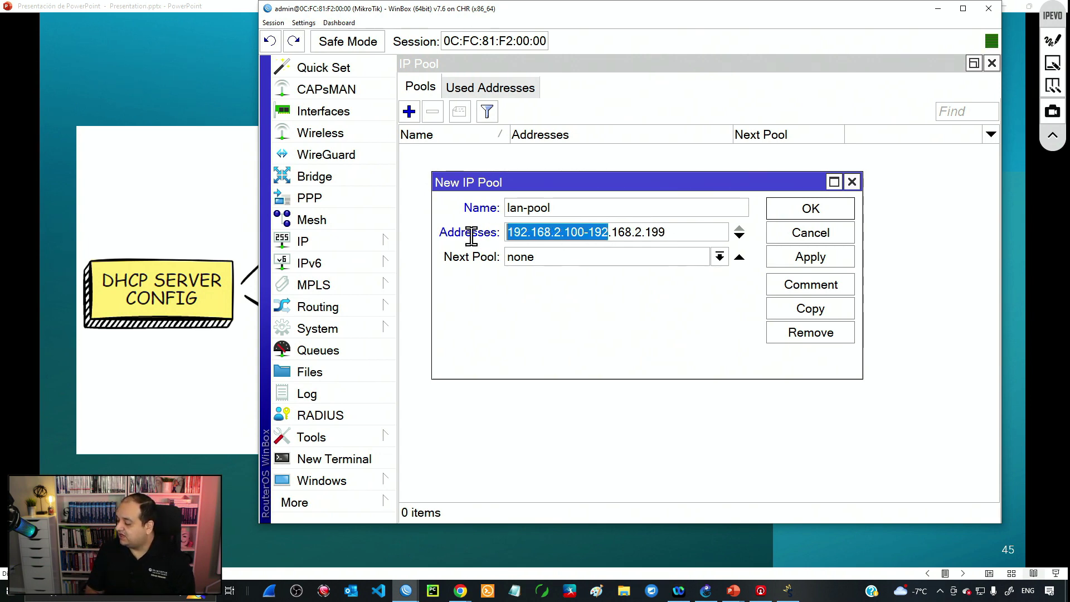
left_click(584, 232)
left_click_drag(584, 232, 495, 233)
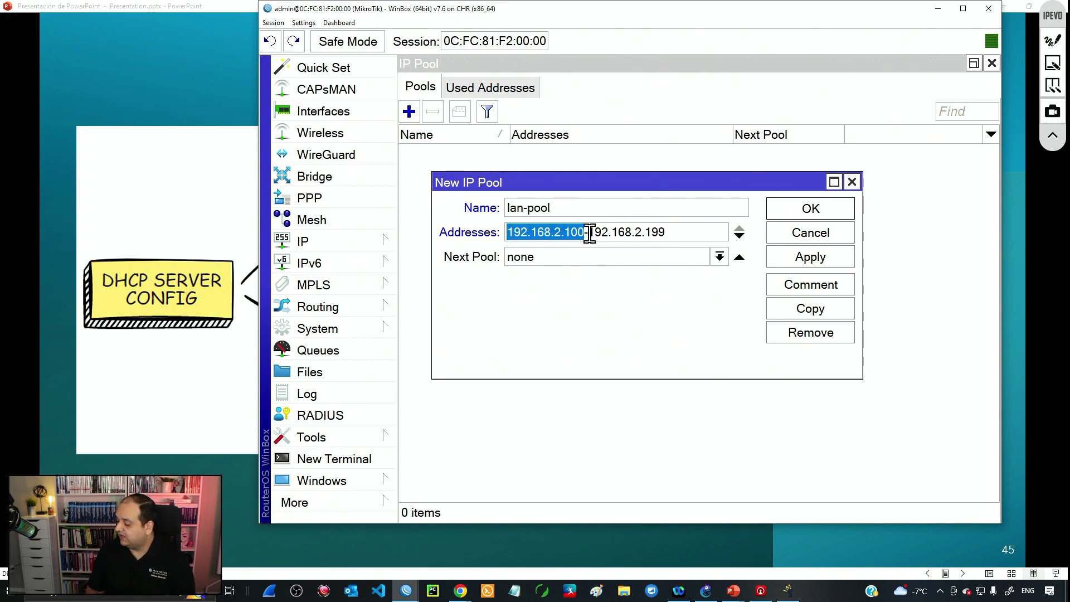
left_click_drag(589, 231, 674, 232)
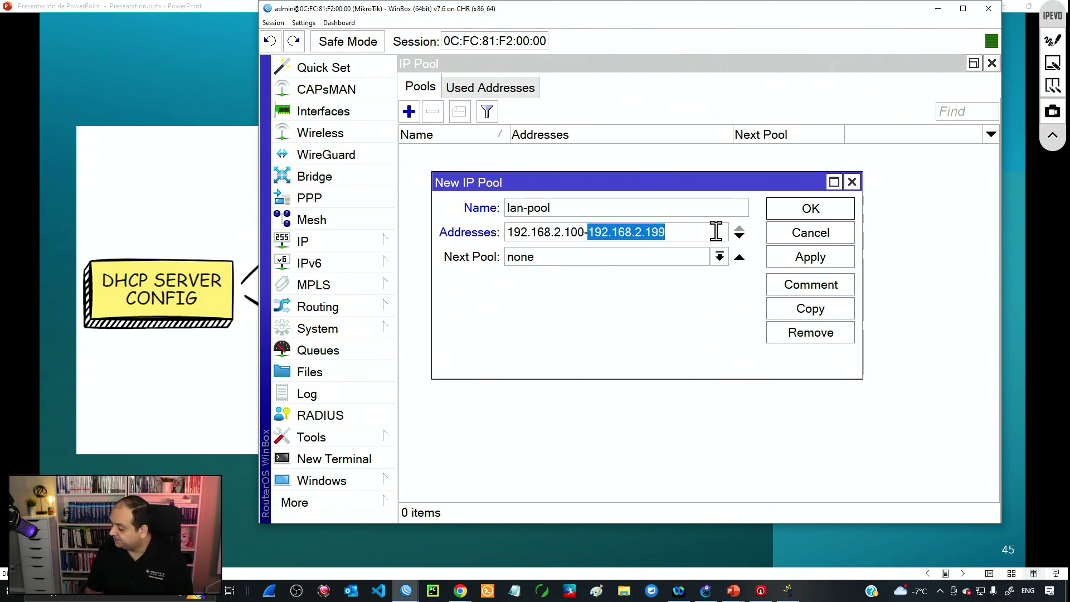
left_click(793, 261)
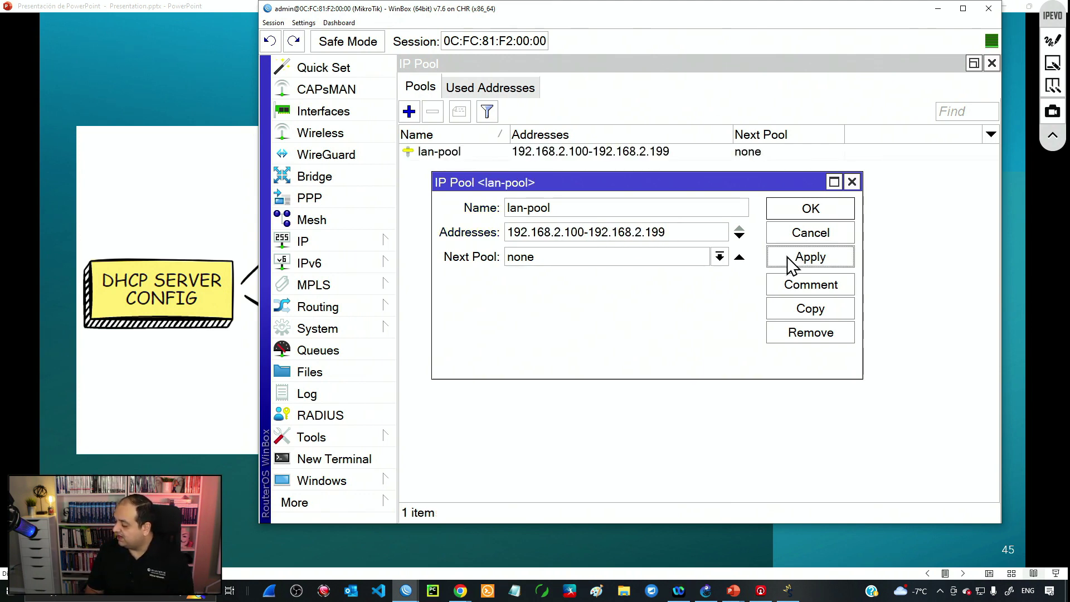
left_click(808, 211)
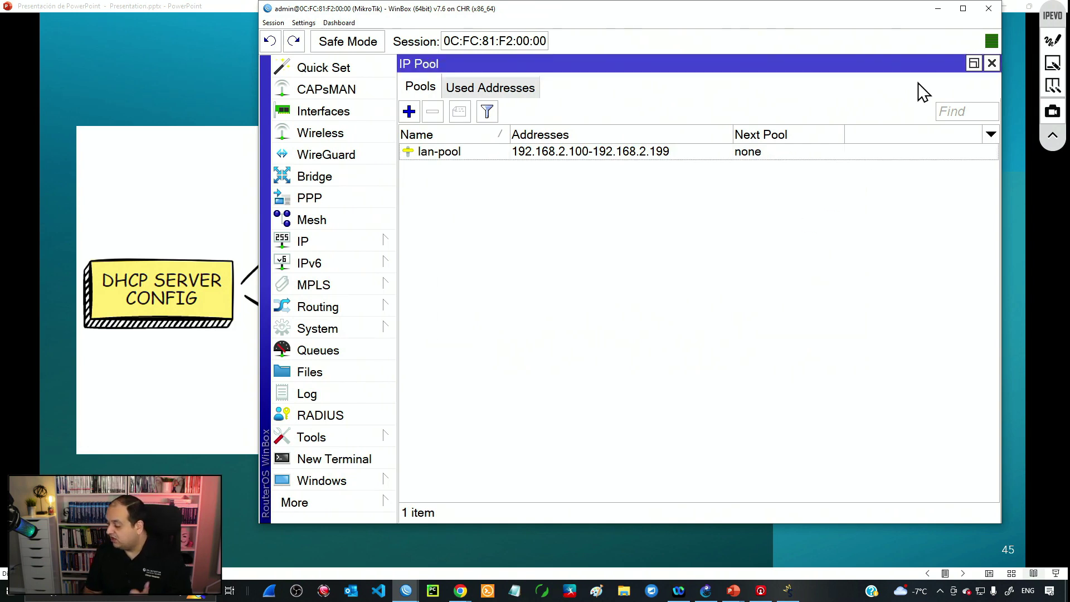
Step: Check the manual configuration steps on the PowerPoint slide, then return to WinBox and start a new network entry for the DHCP server
left_click(938, 8)
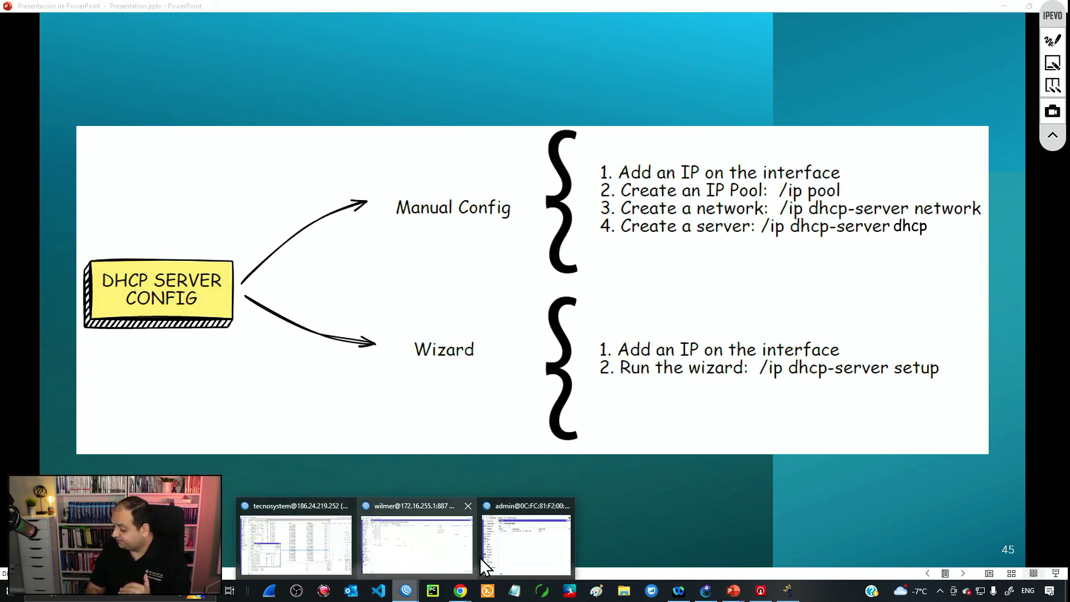
left_click(504, 552)
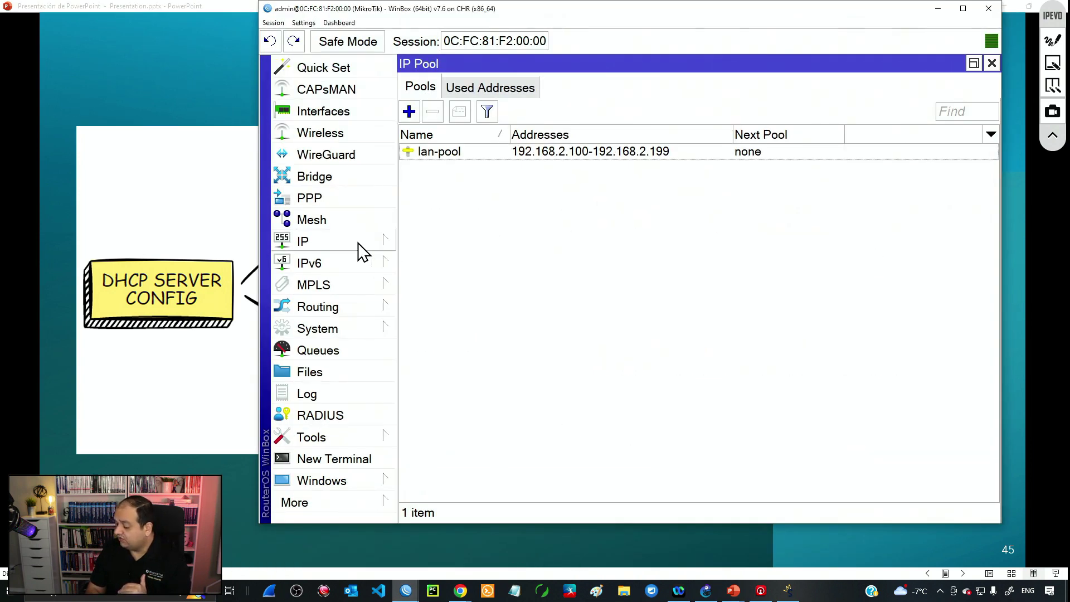
left_click(341, 249)
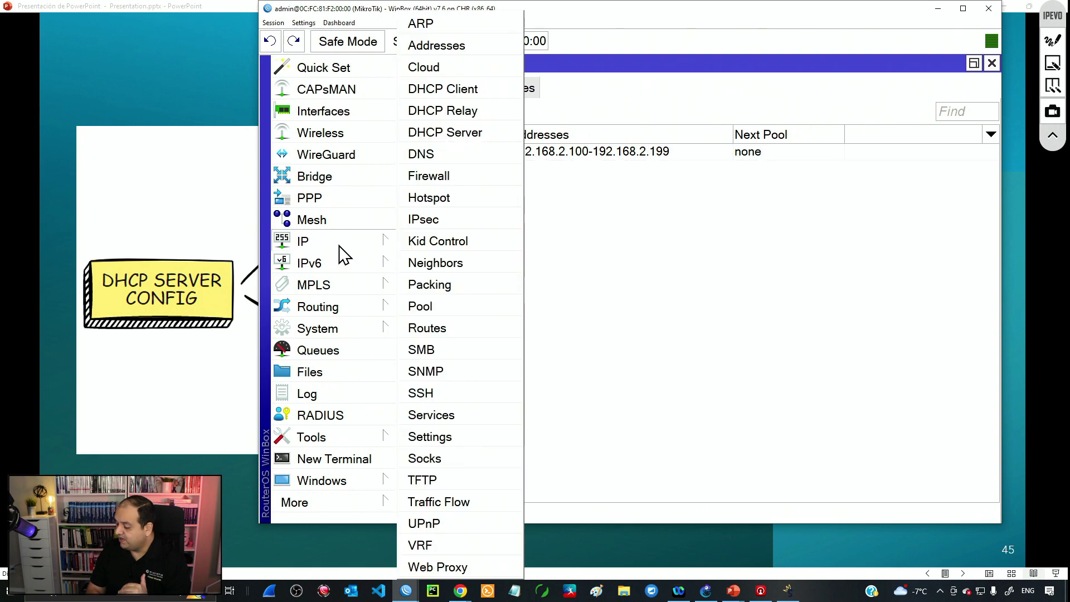
left_click(476, 136)
left_click(477, 124)
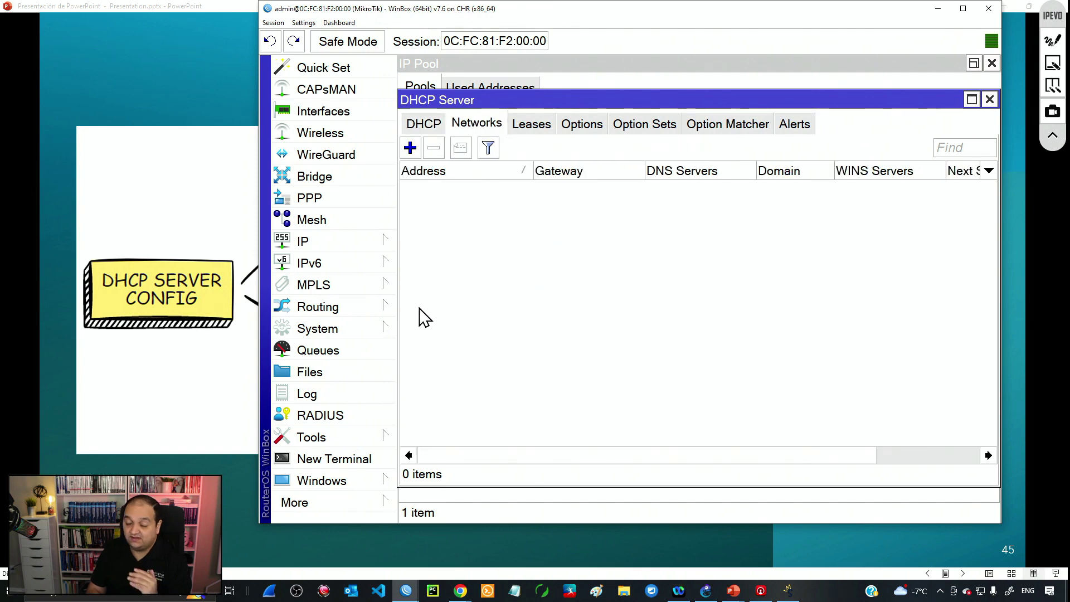
left_click(411, 149)
left_click_drag(545, 116, 413, 102)
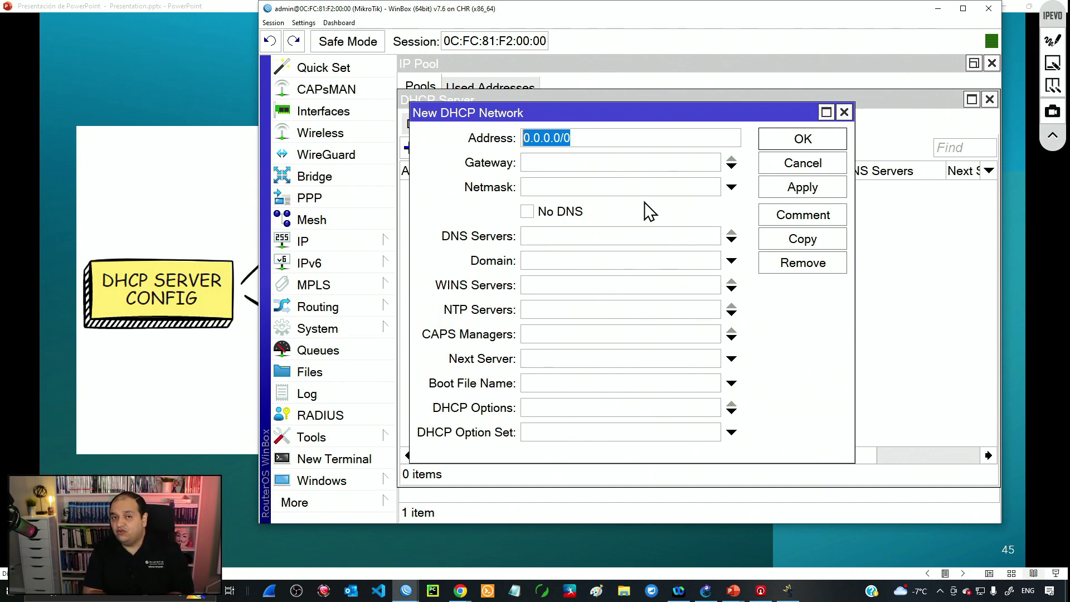
Step: Open the router's IP address list and place it as a smaller window beside the new DHCP network's fields
left_click(390, 249)
left_click(437, 45)
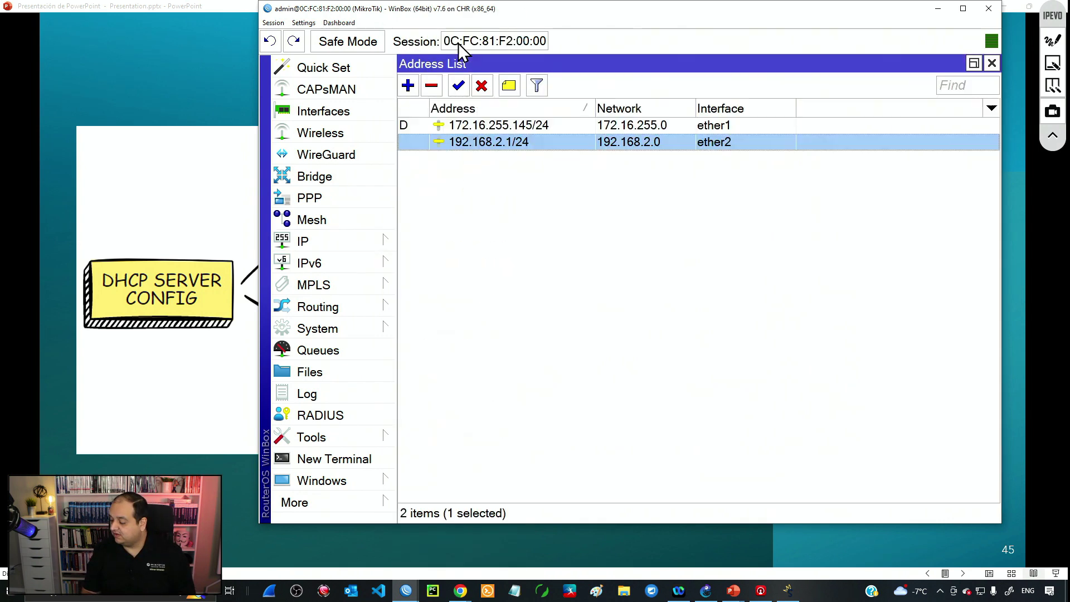
double_click(510, 65)
left_click_drag(545, 112, 642, 90)
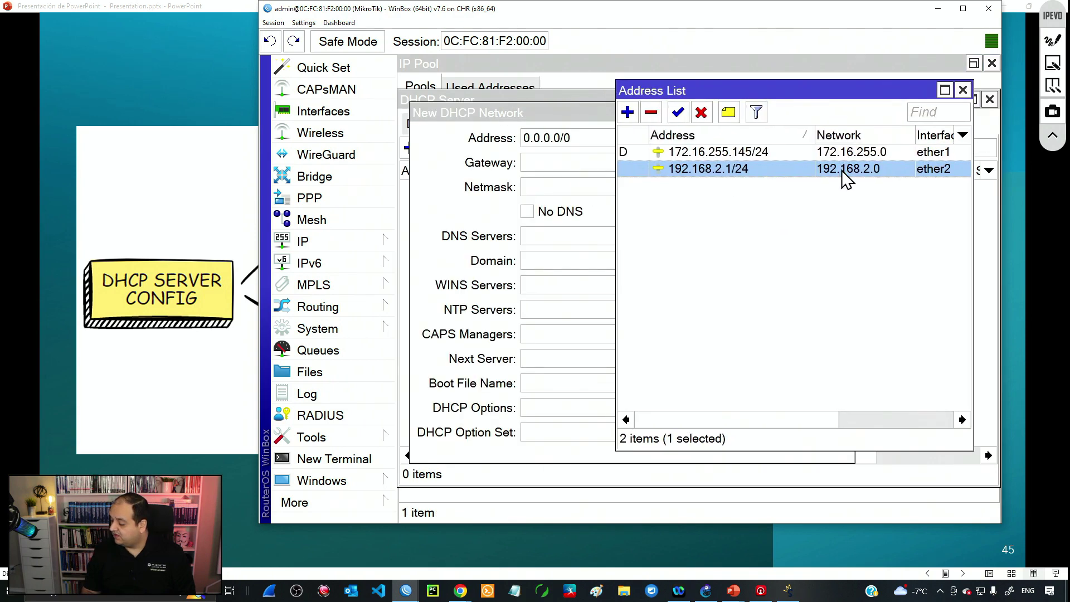
Step: Set the new DHCP network's address to 192.168.2.0/24, copying the network from the ether2 address entry, and enable its gateway field
double_click(874, 170)
left_click(607, 214)
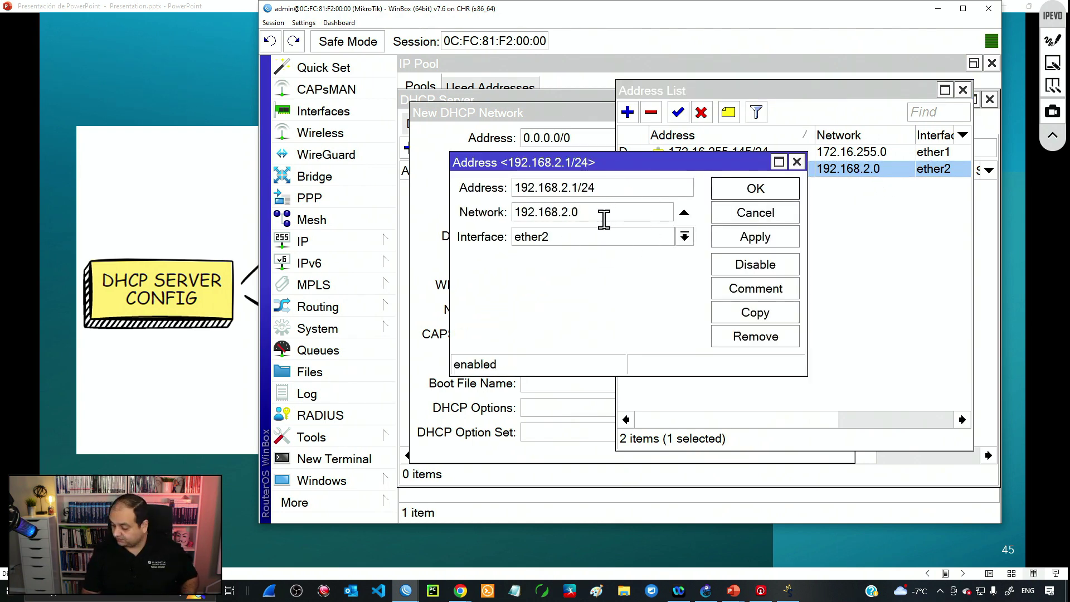
left_click_drag(604, 215, 444, 228)
key("ctrl+c")
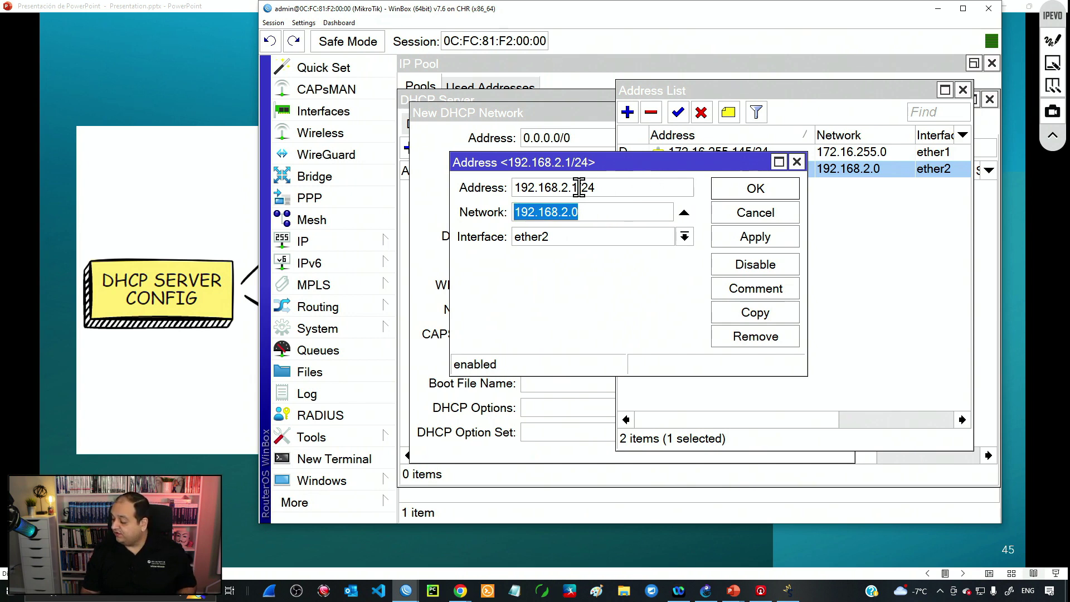
left_click_drag(578, 187, 616, 187)
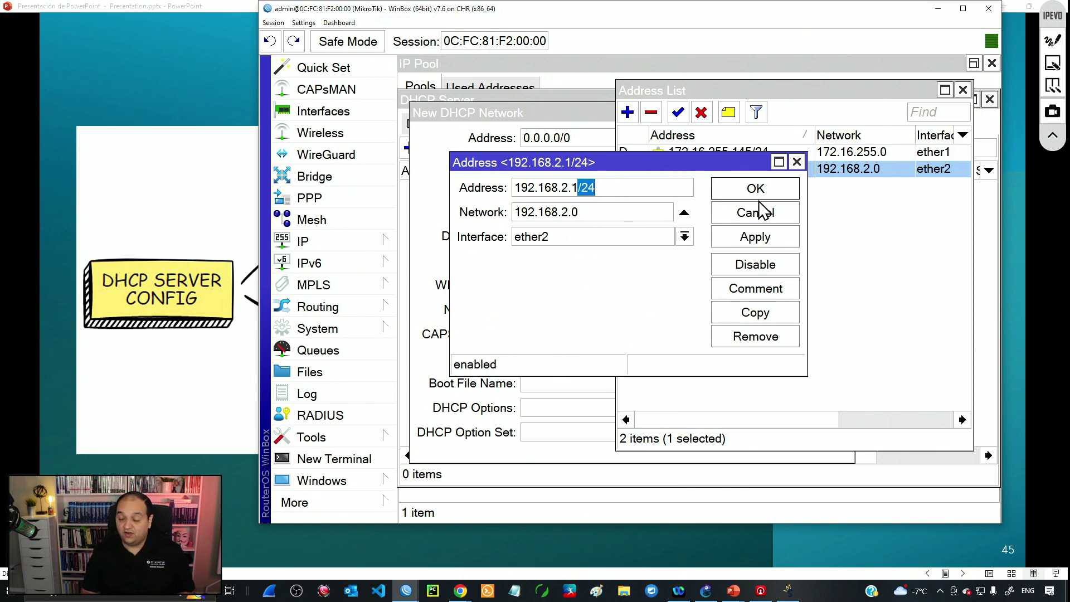
left_click(798, 161)
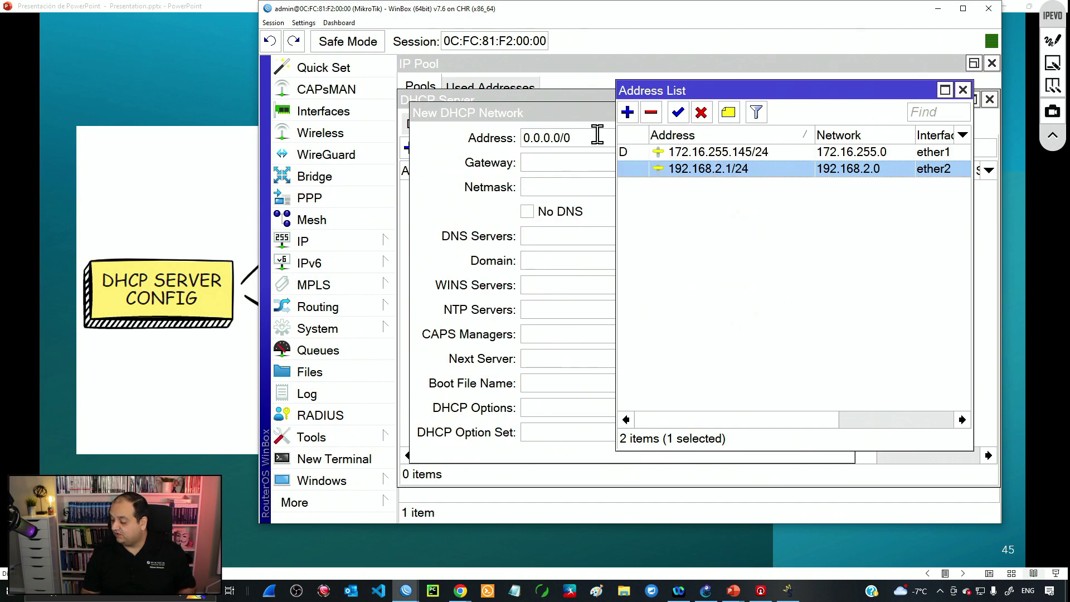
left_click(597, 136)
key("ctrl+v")
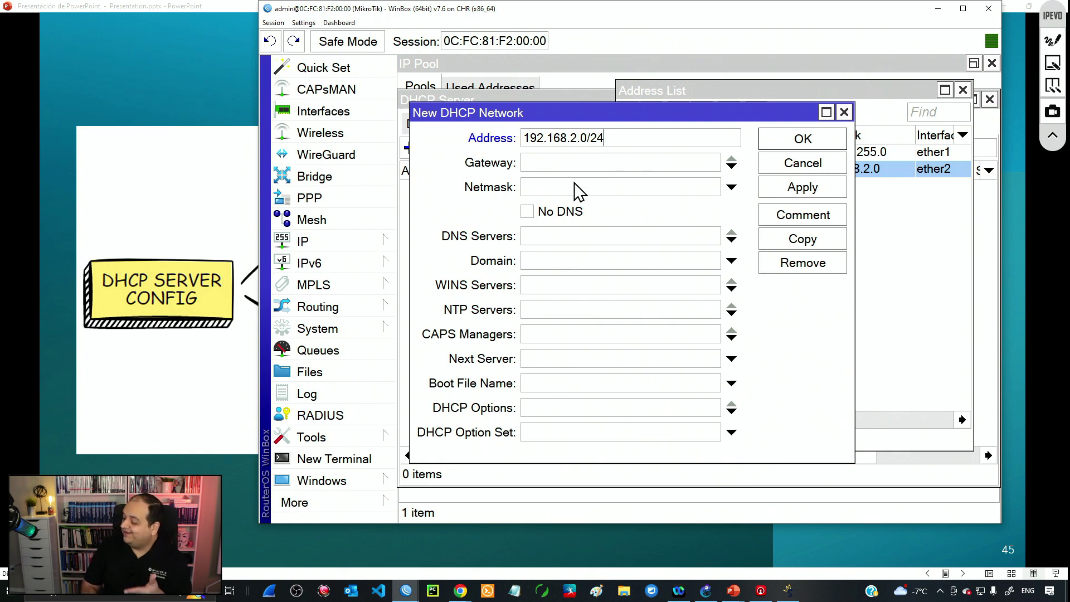
left_click(570, 165)
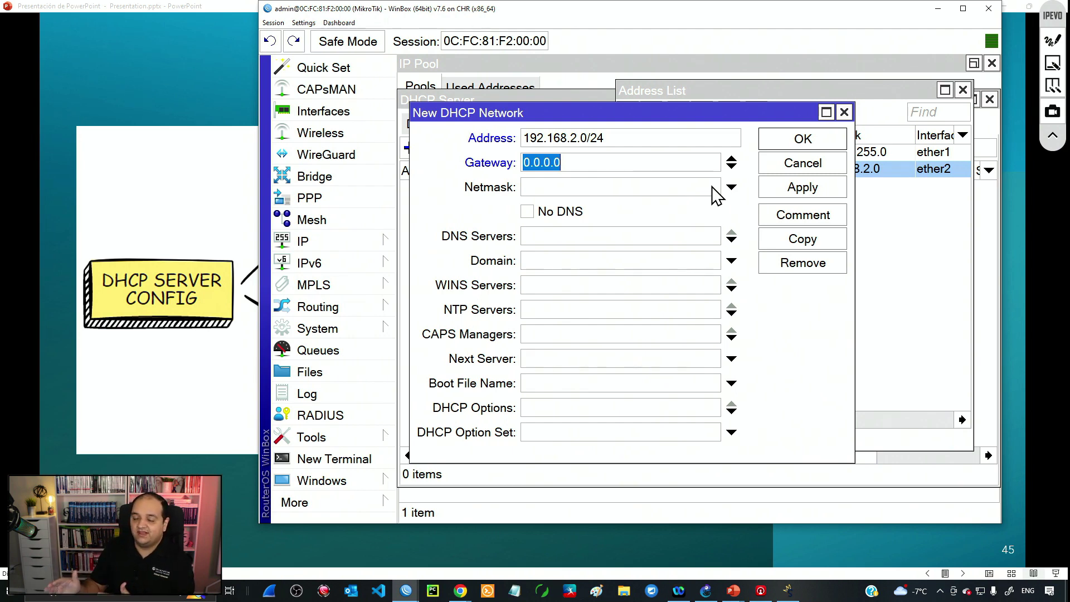
Step: Switch to the GNS3 topology, sketch PC2's route to Cloud1 through ether2 with gateway 192.168.2.1, and clear the annotations
left_click(706, 592)
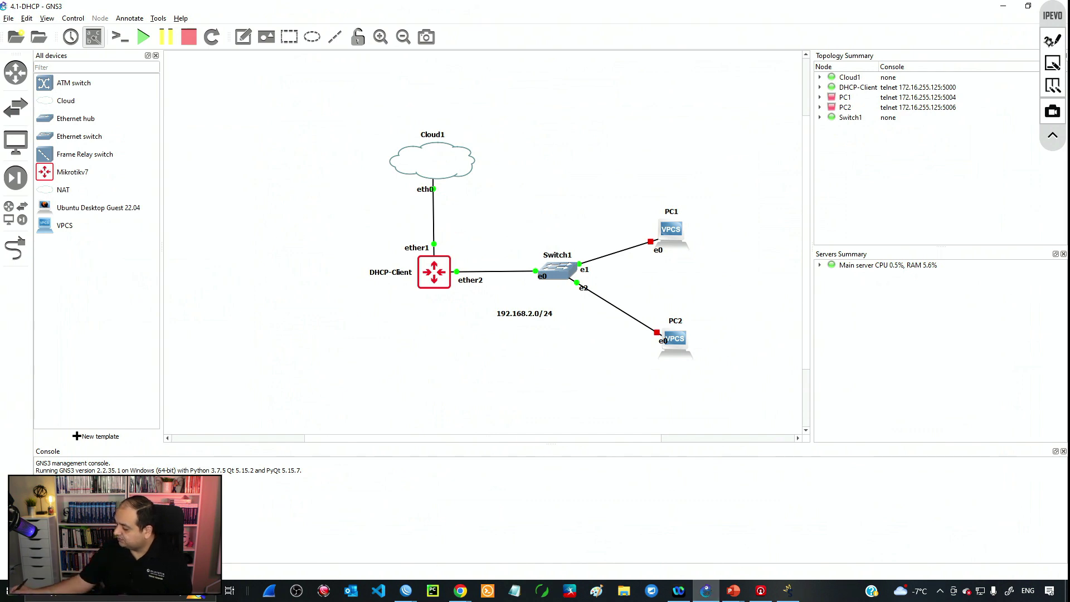
left_click(1053, 41)
left_click_drag(685, 304, 713, 364)
left_click_drag(725, 328, 669, 299)
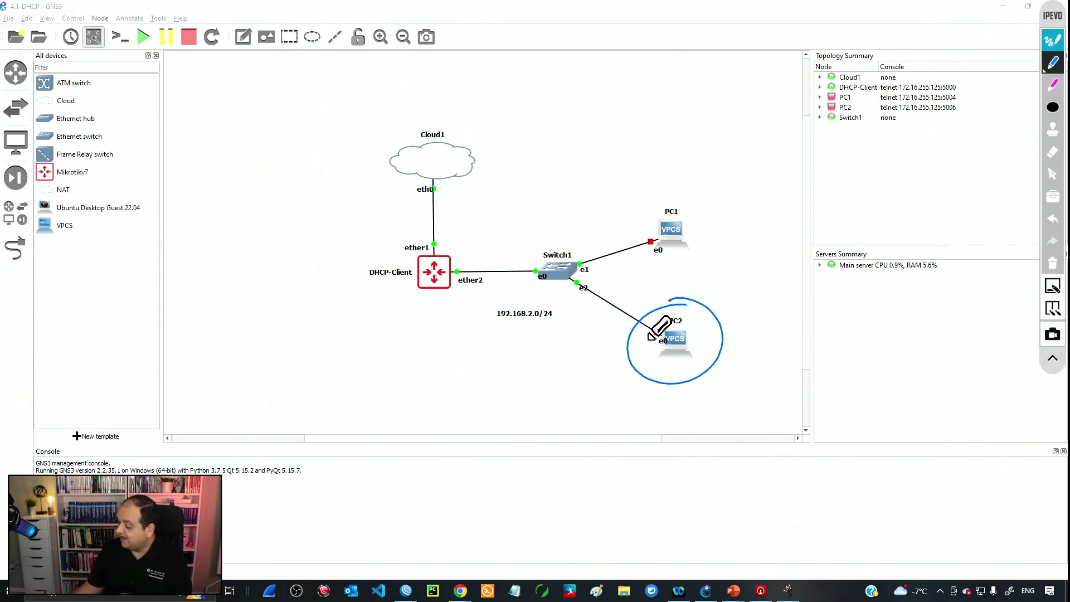
mouse_move(630, 333)
left_mouse_down()
mouse_move(308, 291)
mouse_move(394, 178)
left_mouse_up()
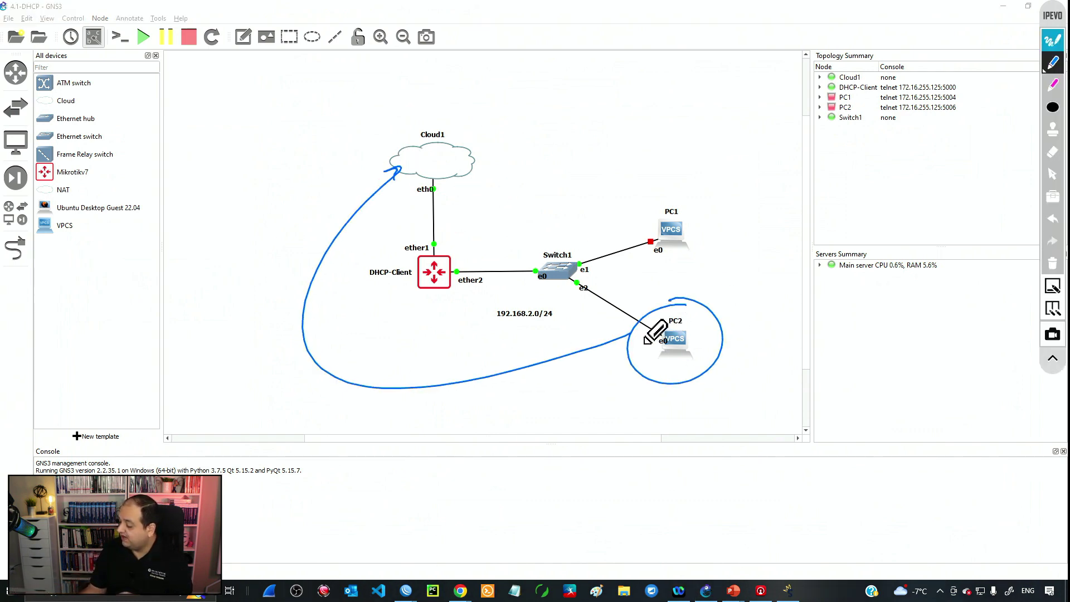
mouse_move(622, 331)
left_mouse_down()
mouse_move(442, 258)
mouse_move(461, 276)
left_mouse_up()
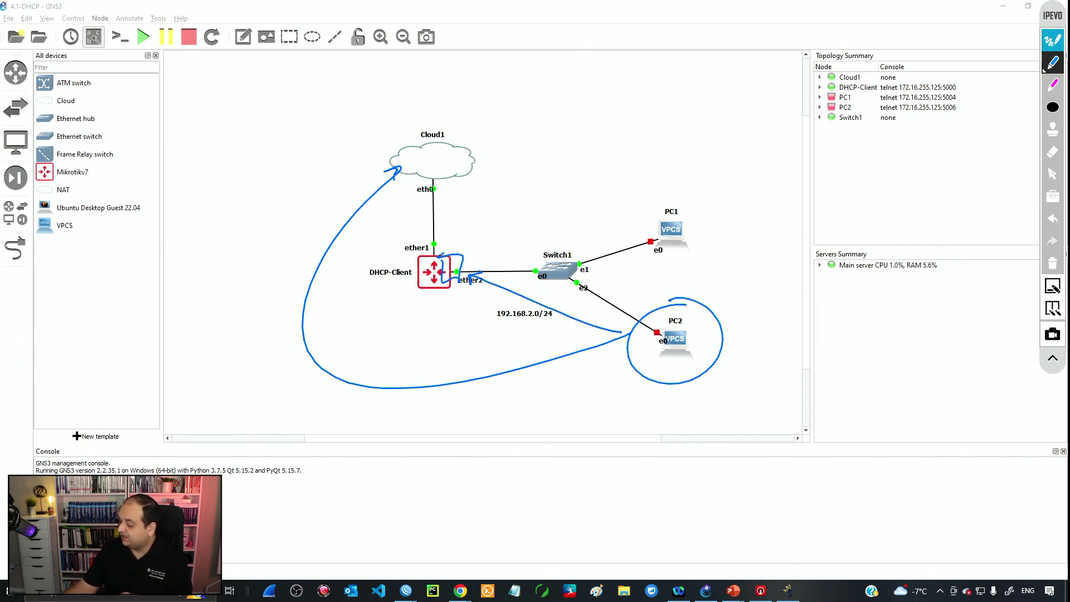
mouse_move(472, 235)
left_mouse_down()
mouse_move(560, 166)
mouse_move(476, 274)
left_mouse_up()
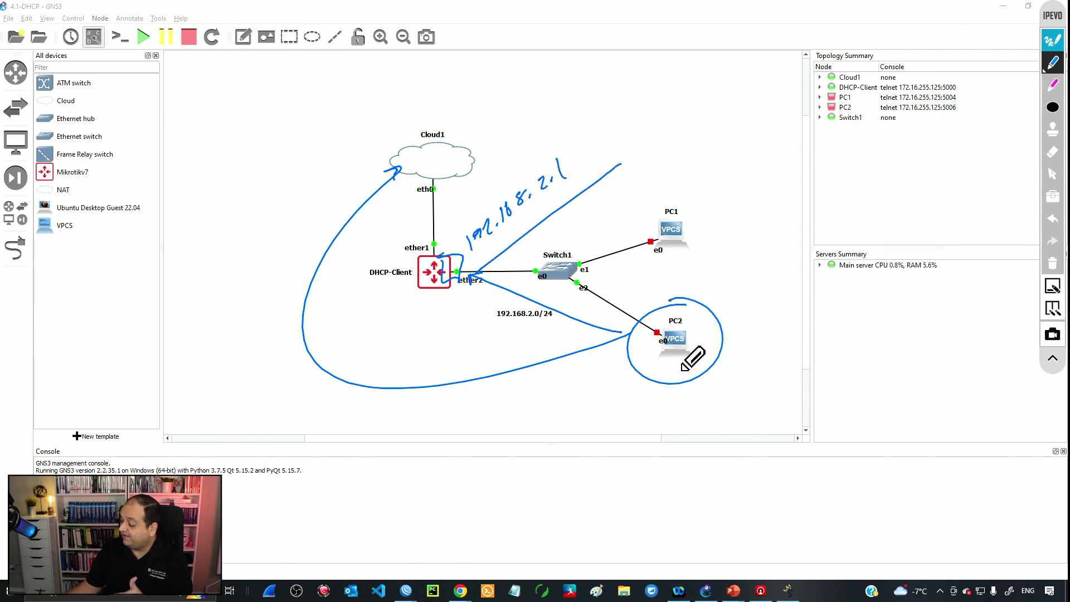
left_click(1053, 41)
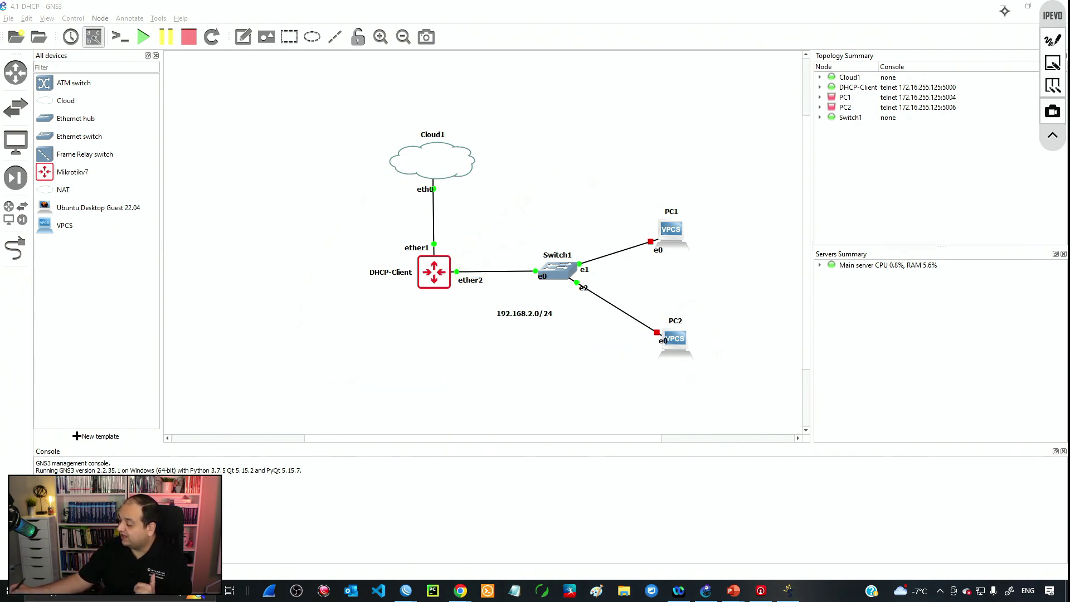
Step: Return to WinBox and set the new DHCP network's gateway to 192.168.2.1 and its netmask to 24
key("alt+Tab")
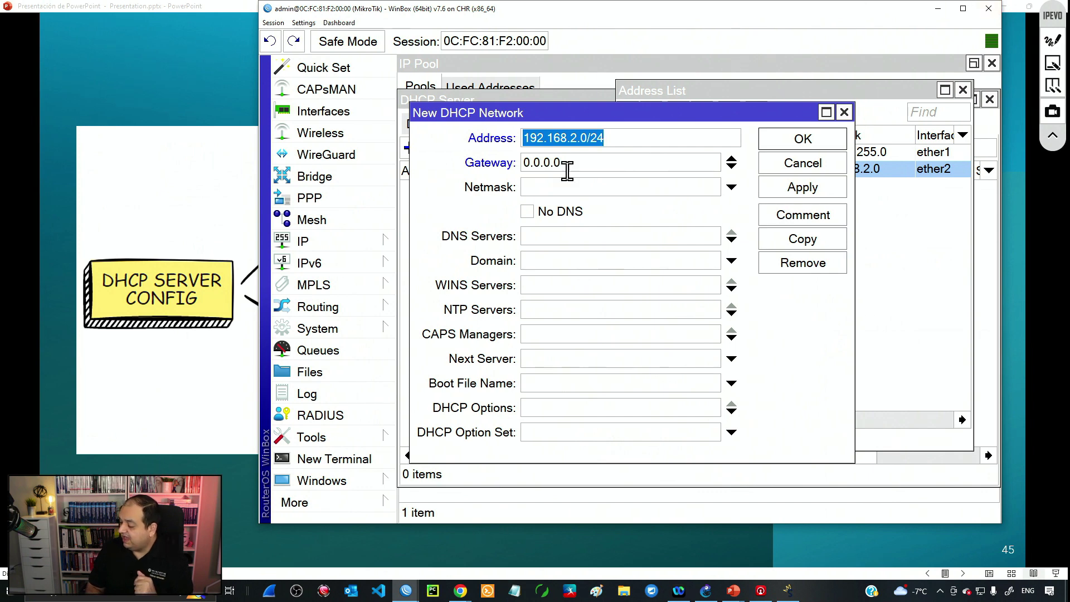
left_click_drag(566, 170, 470, 175)
type("192.168.2.1")
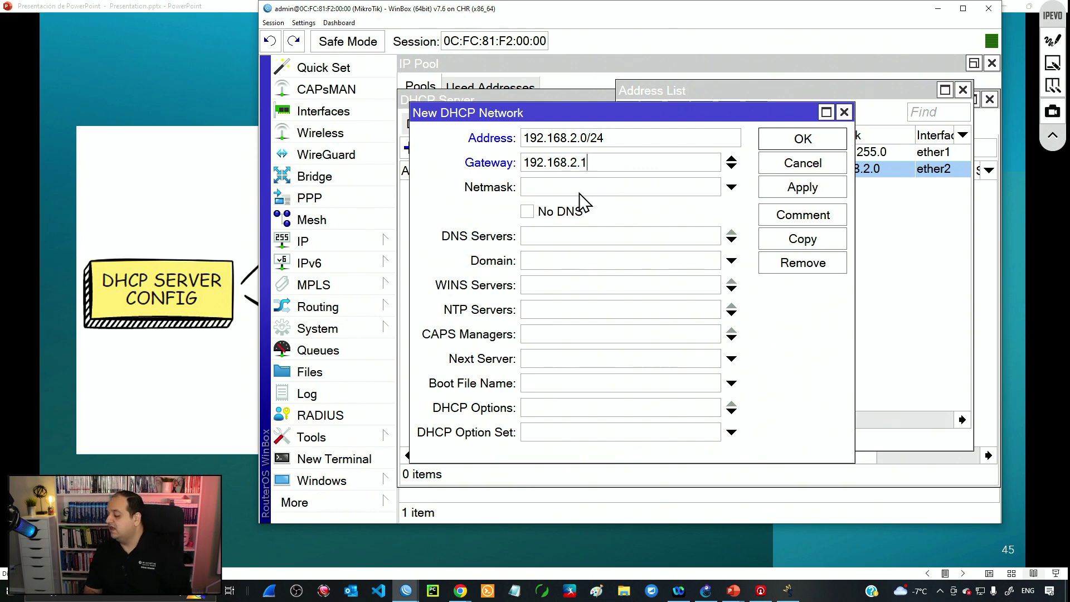
left_click(532, 188)
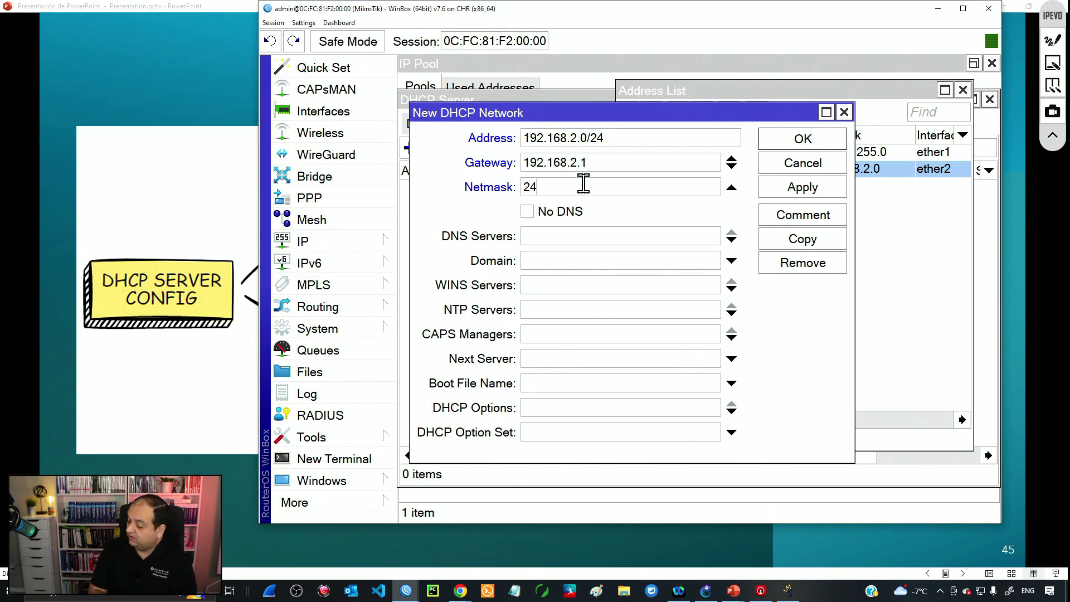
left_click_drag(590, 138, 630, 137)
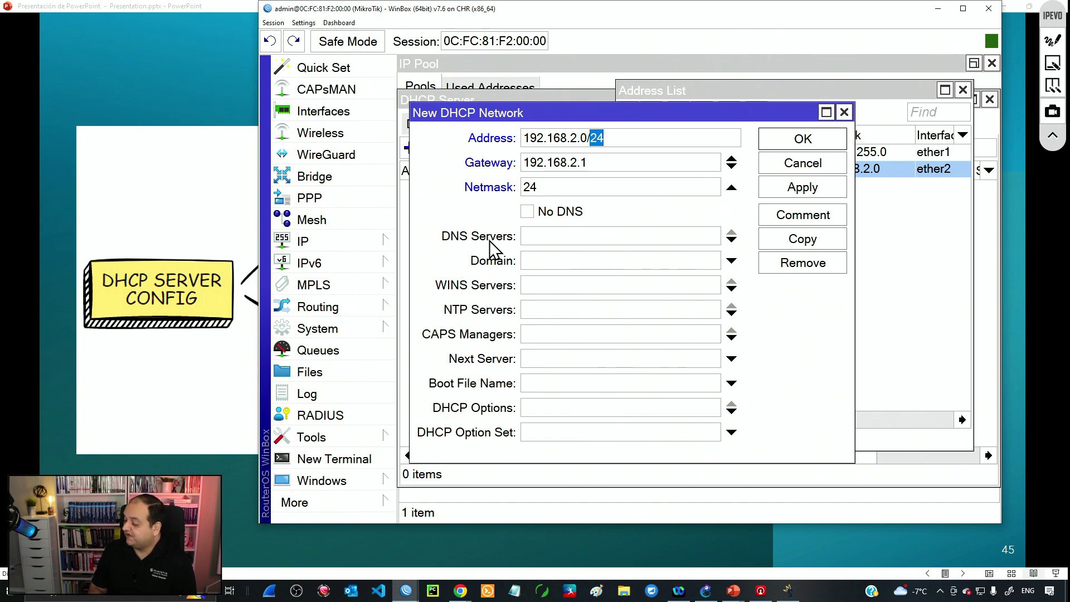
Step: Set the new DHCP network's DNS servers to 8.8.8.8 and 1.1.1.1, removing any extra blank server entries
left_click(524, 237)
type("8.8.8.8")
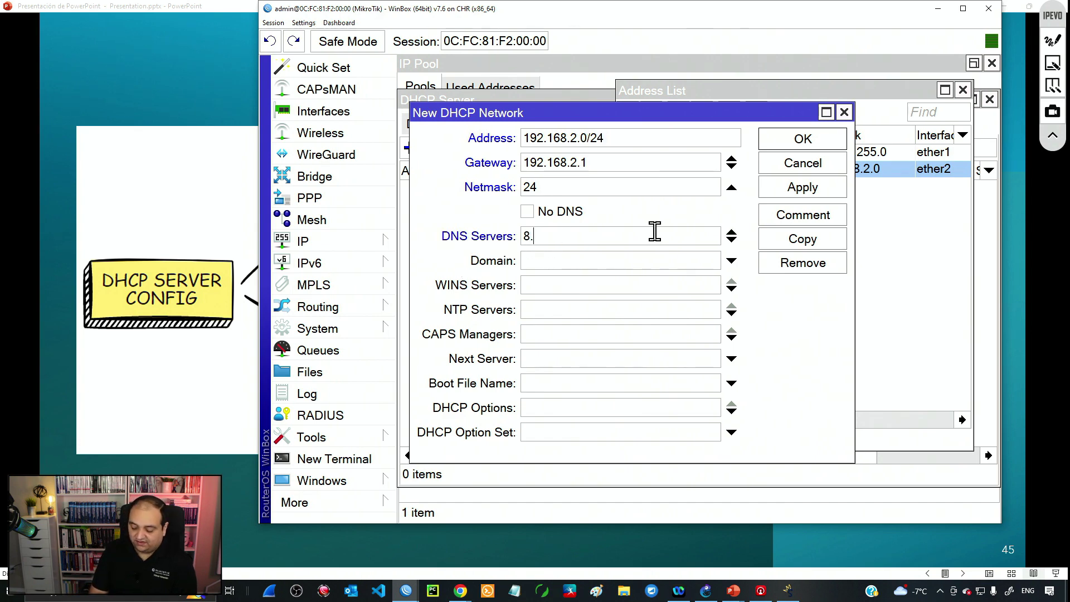
left_click(732, 241)
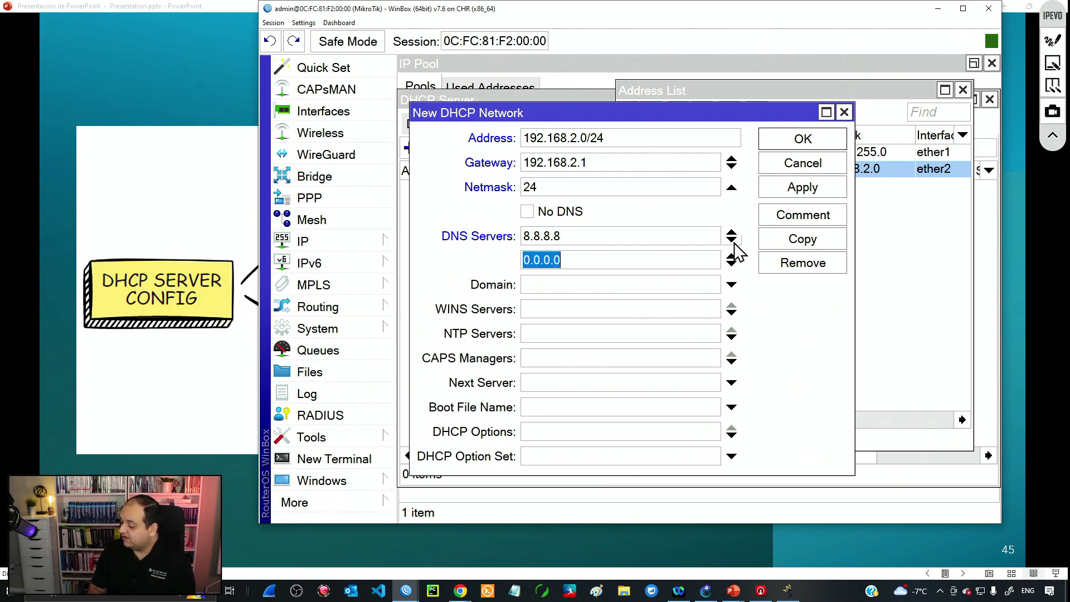
type("1.1.1.1")
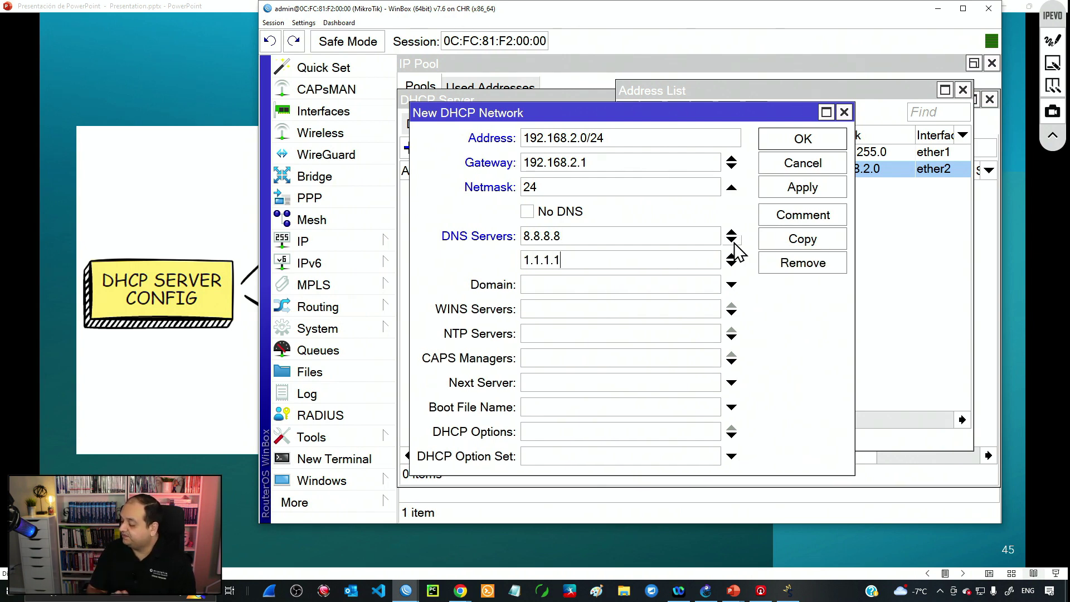
left_click(732, 264)
left_click(732, 287)
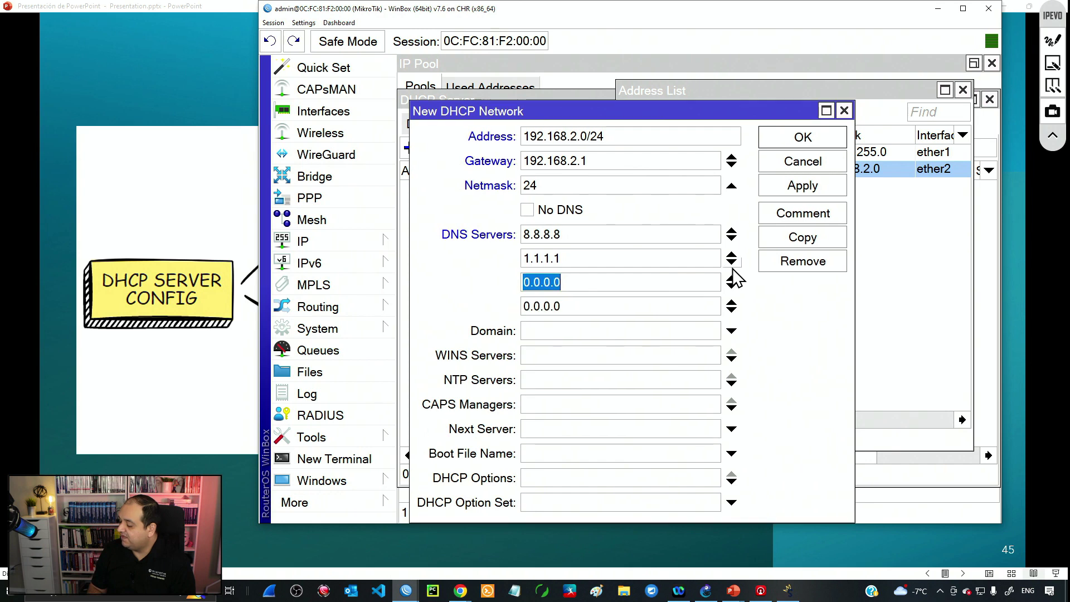
left_click(734, 286)
left_click(734, 282)
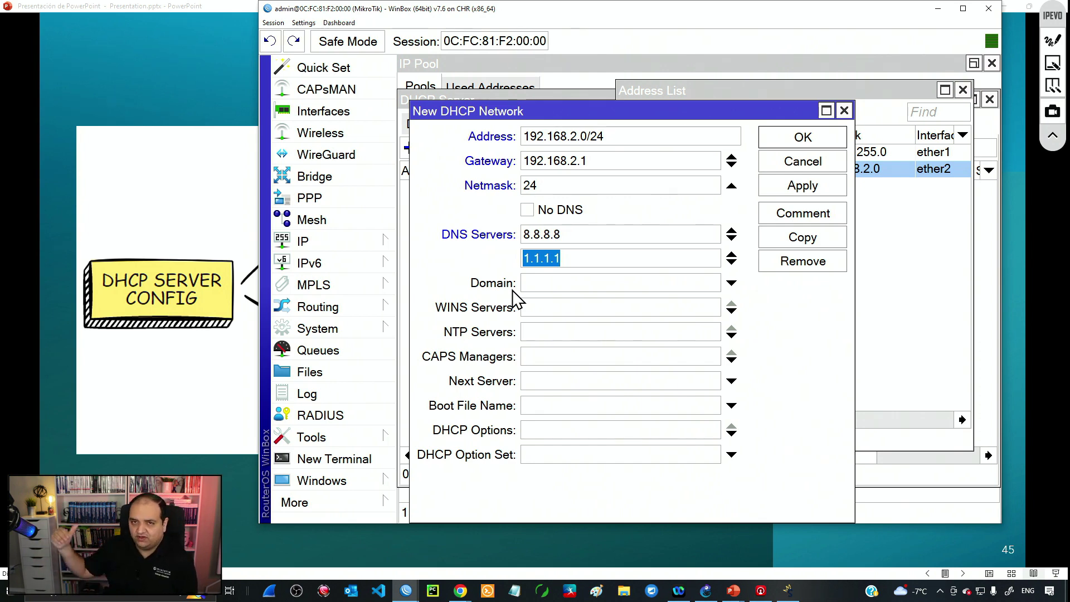
Step: Leave the domain and NTP servers empty, review the gateway and DNS entries, and save the new DHCP network
left_click(544, 285)
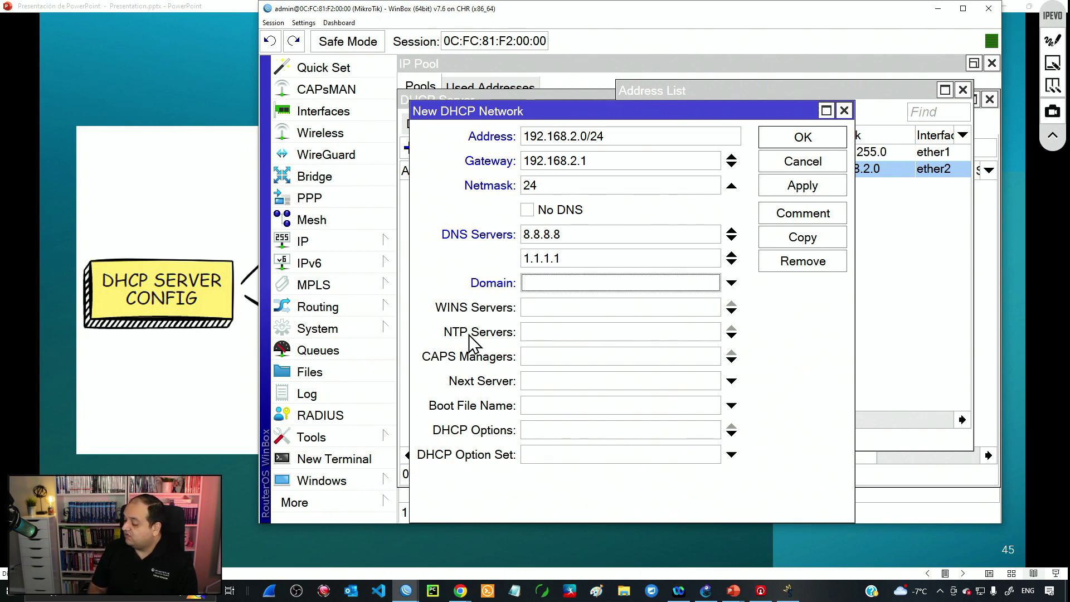
left_click(549, 333)
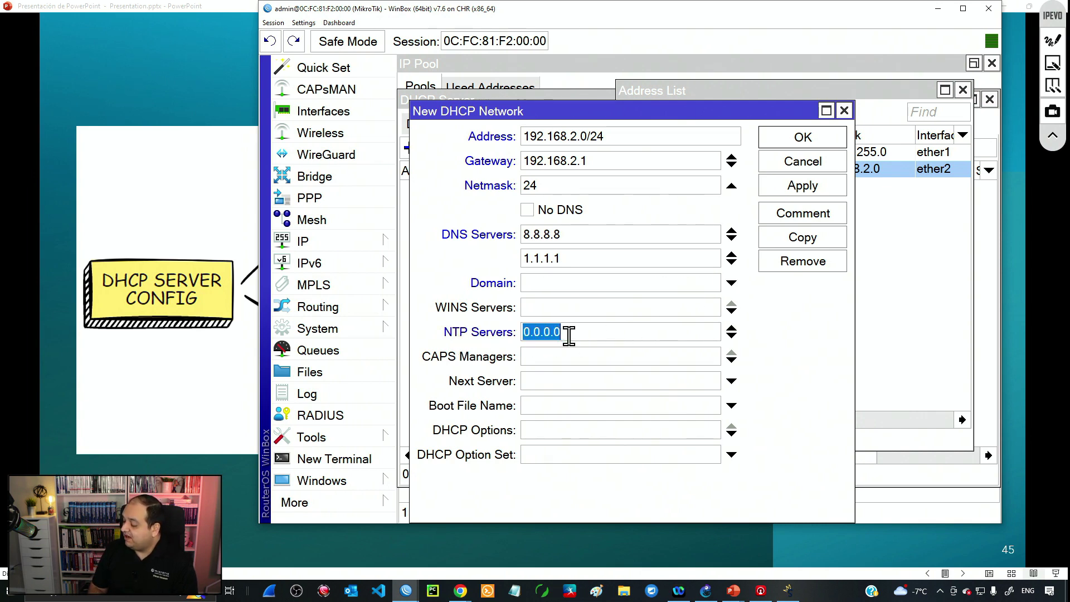
left_click(732, 330)
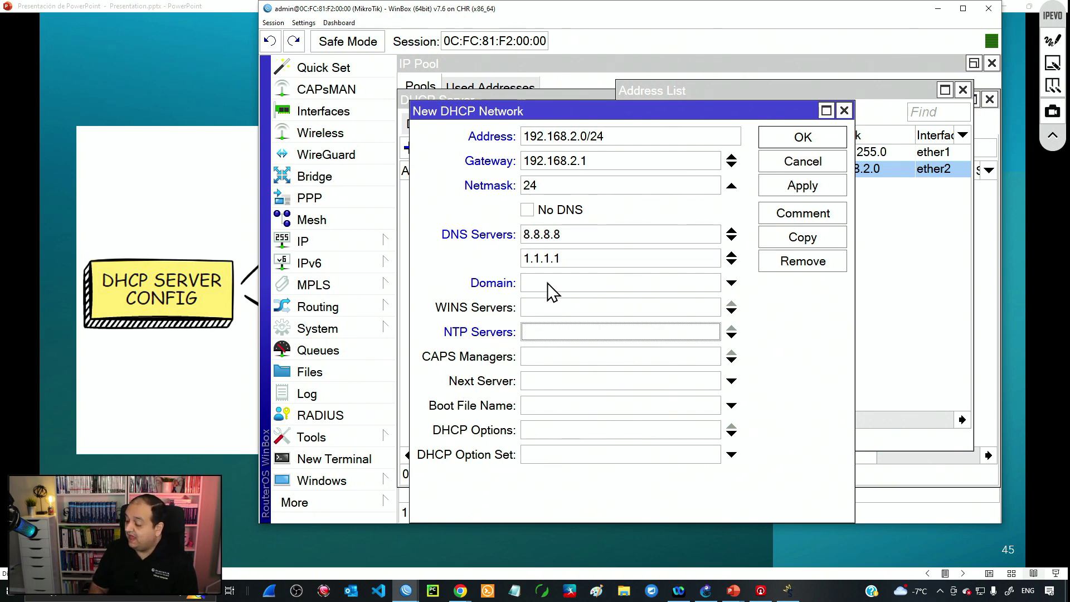
left_click(500, 242)
left_click(504, 162)
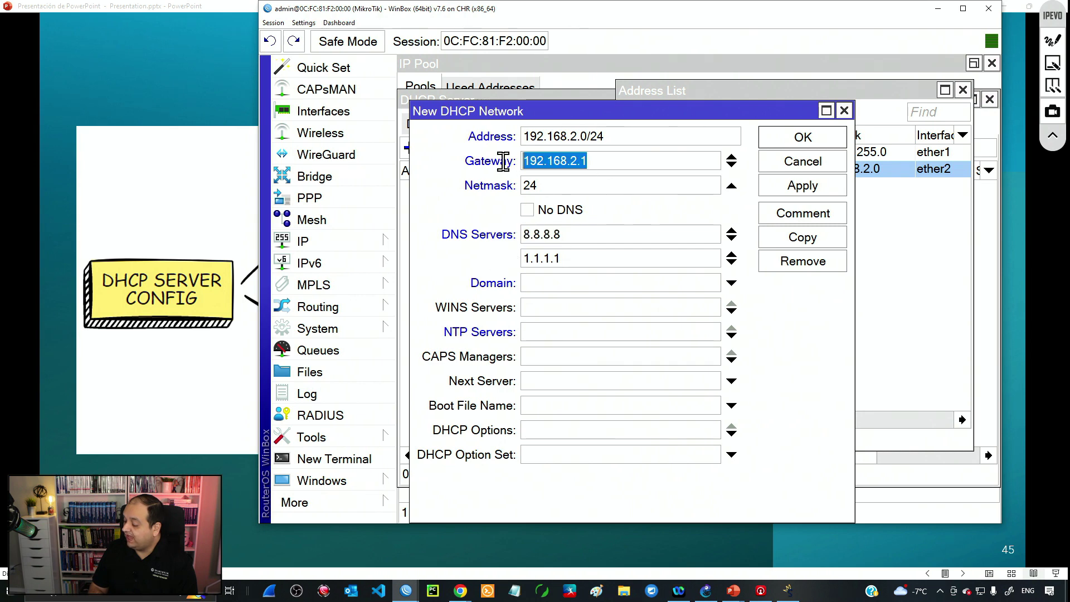
key("Tab")
key("Tab")
key("Tab")
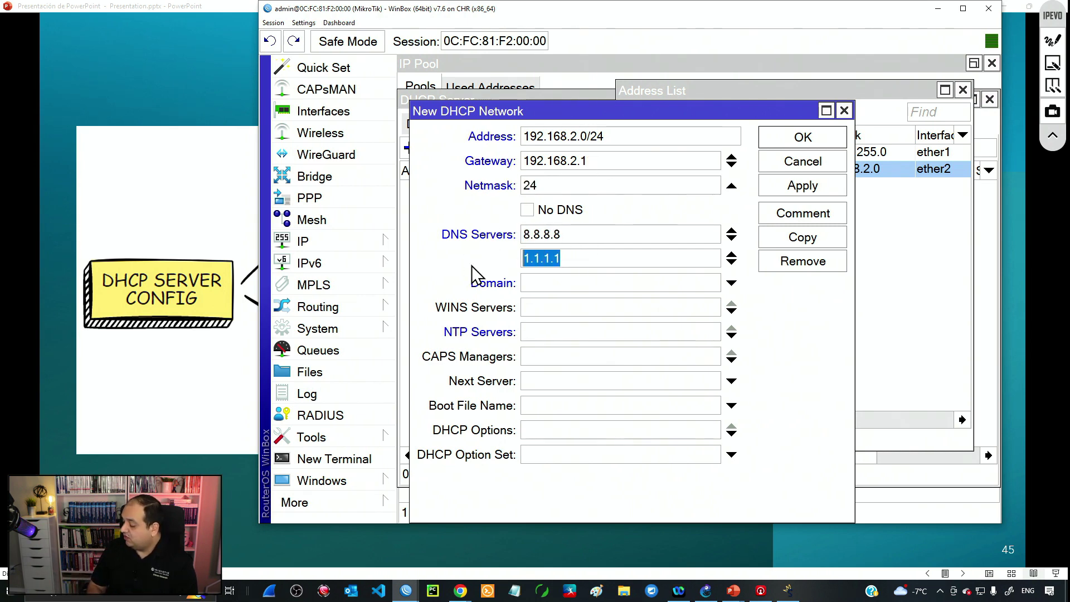
left_click(775, 141)
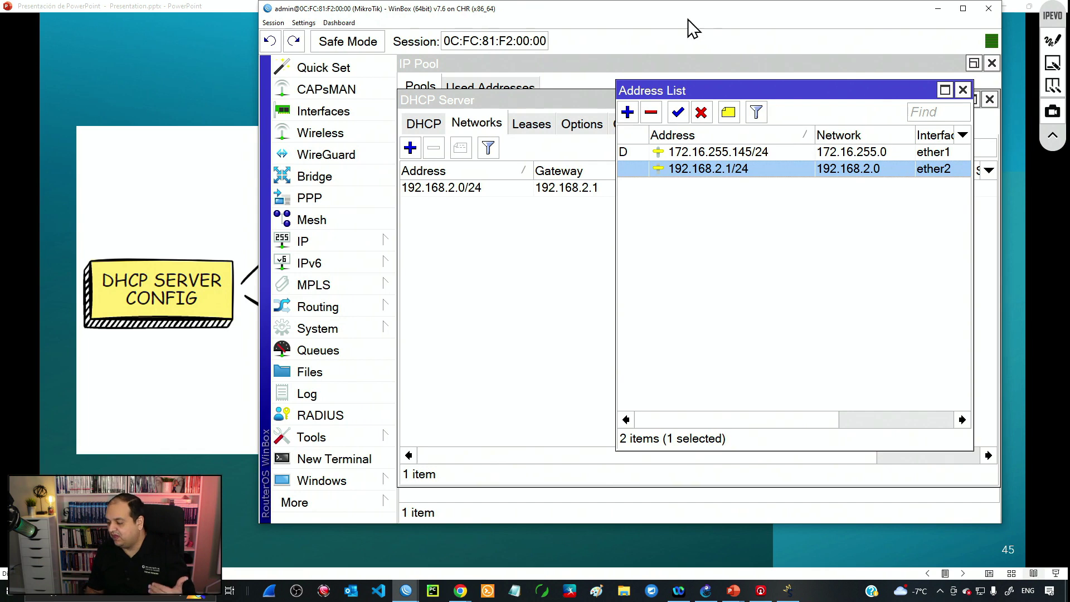
Step: Switch to the PowerPoint slide to check the fourth manual configuration step, and return to WinBox
left_click(236, 9)
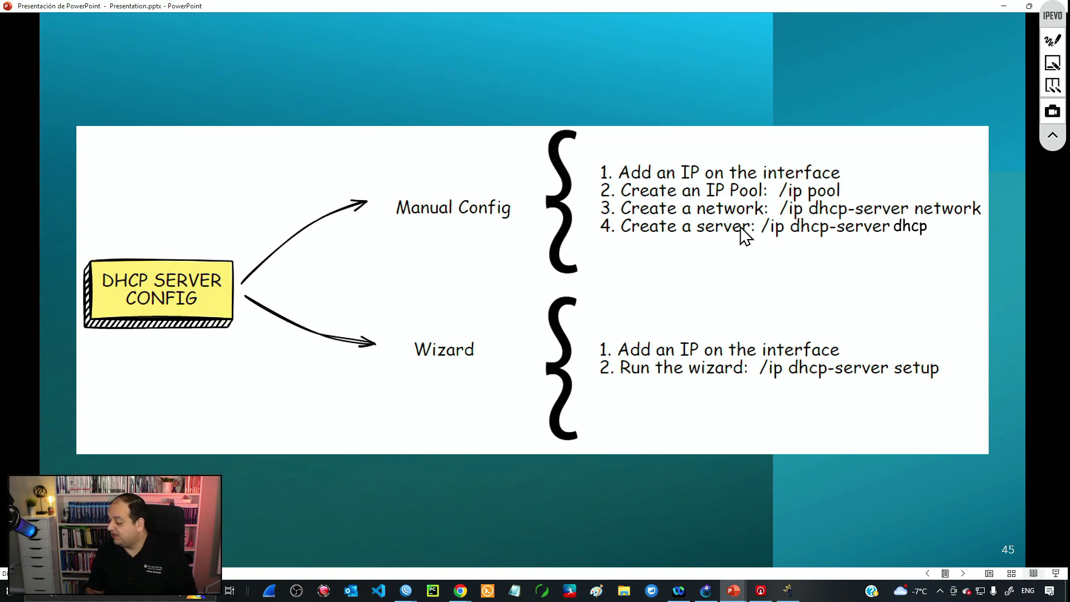
mouse_move(406, 591)
left_click(518, 556)
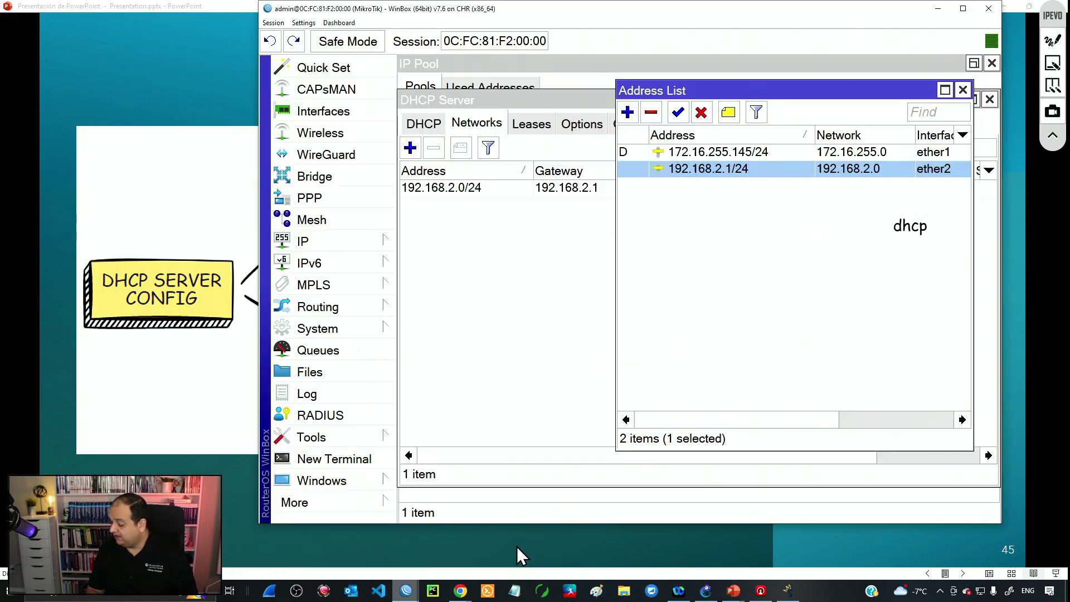
Step: Close the IP address list and show the router's list of DHCP servers
left_click(963, 89)
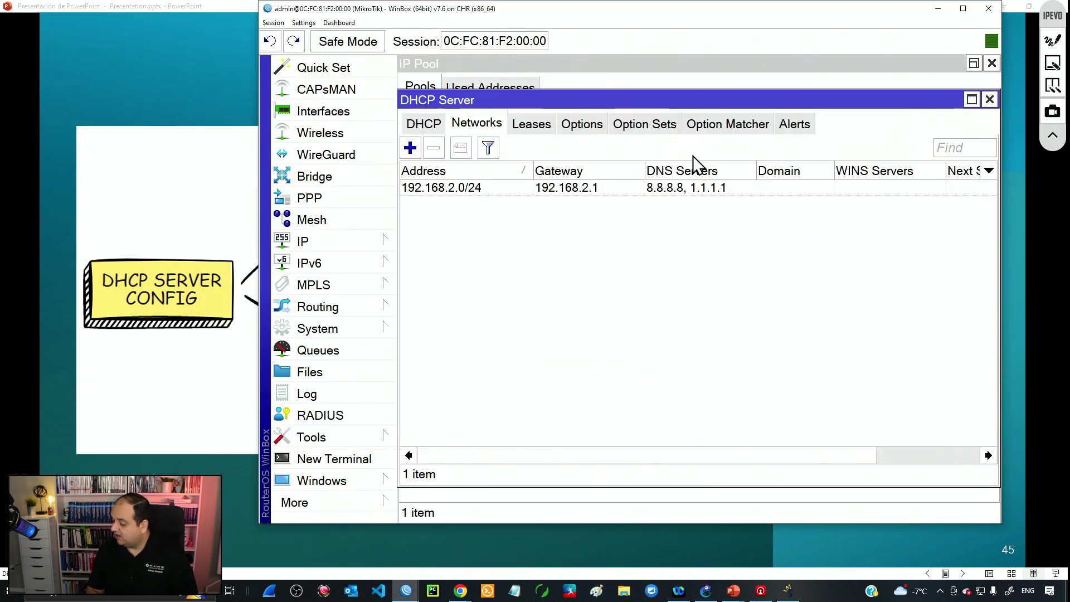
left_click(389, 246)
left_click(482, 133)
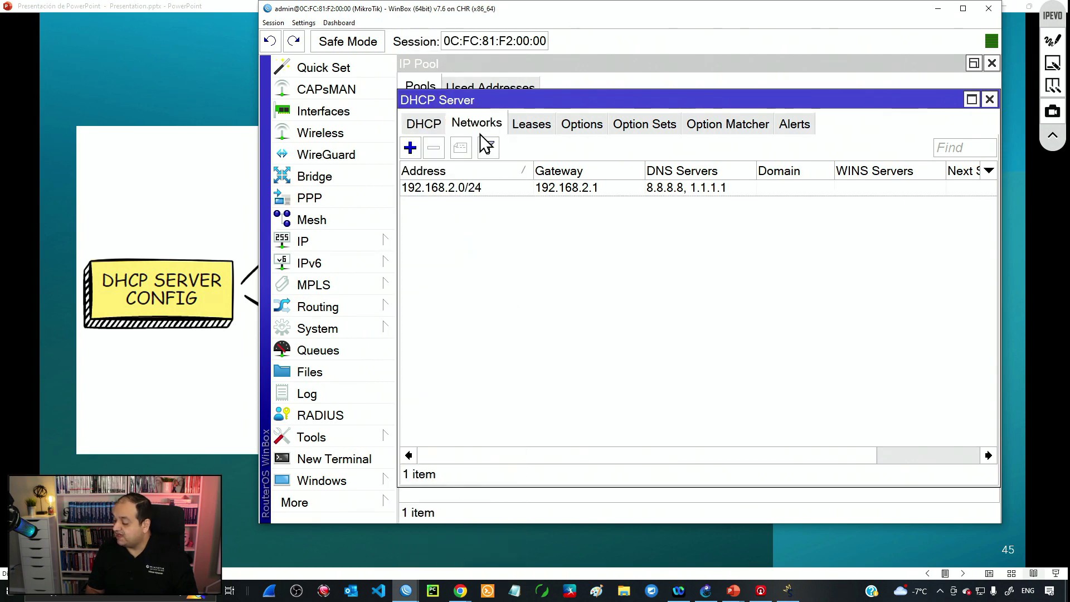
left_click(424, 124)
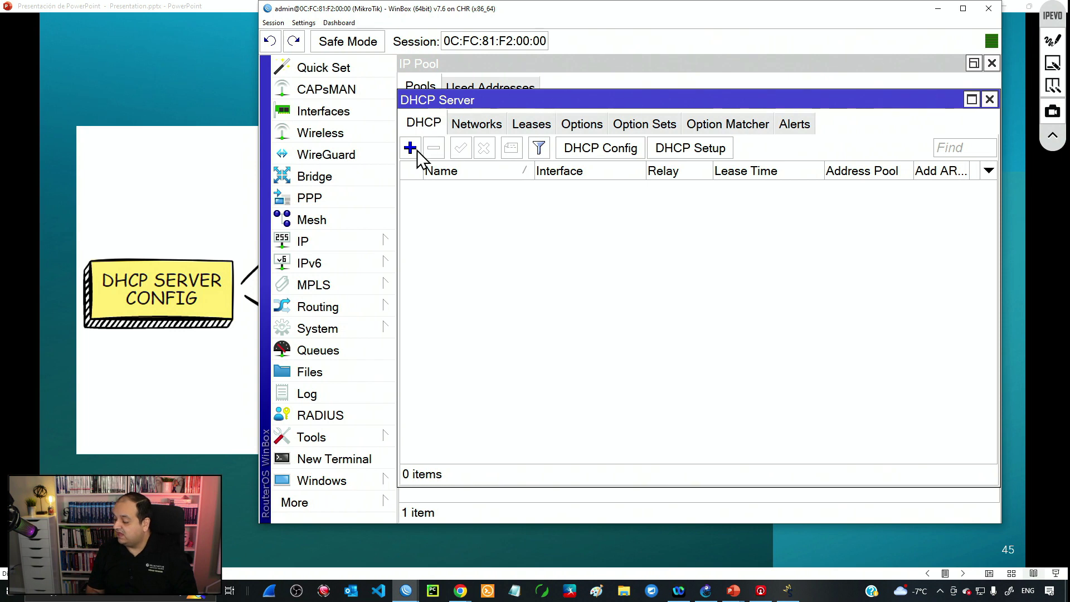
Step: Add a new DHCP server named server-ether2 and assign it to interface ether2
left_click(411, 148)
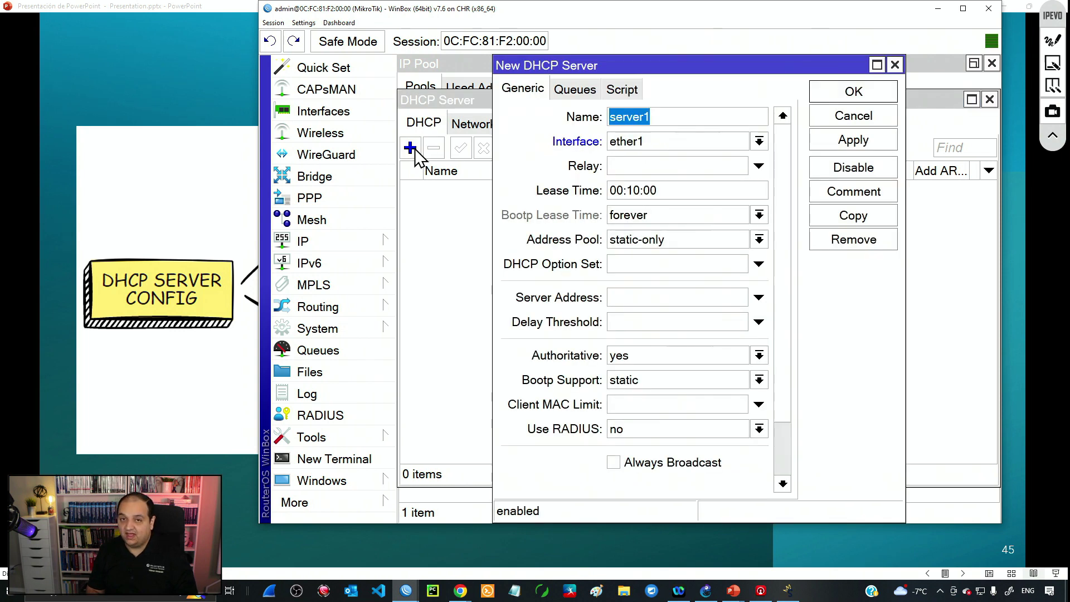
left_click(668, 117)
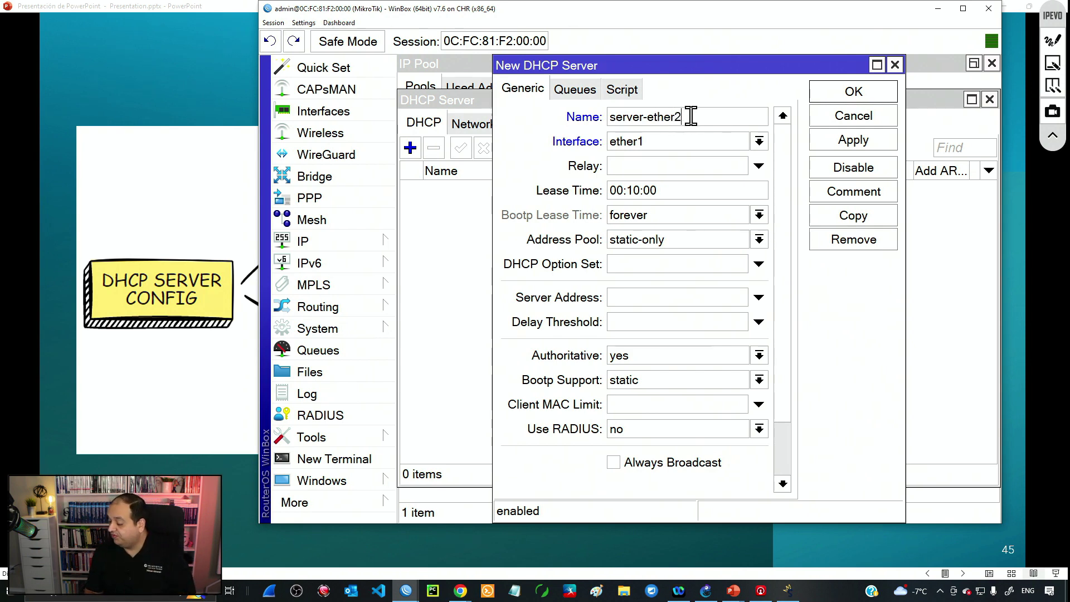
double_click(691, 116)
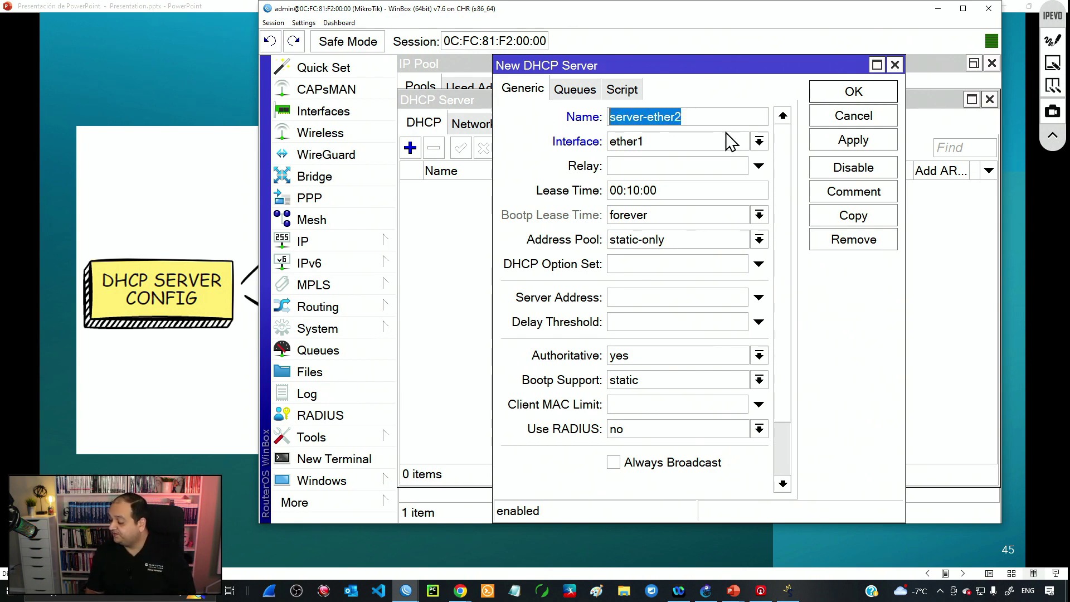
left_click(633, 146)
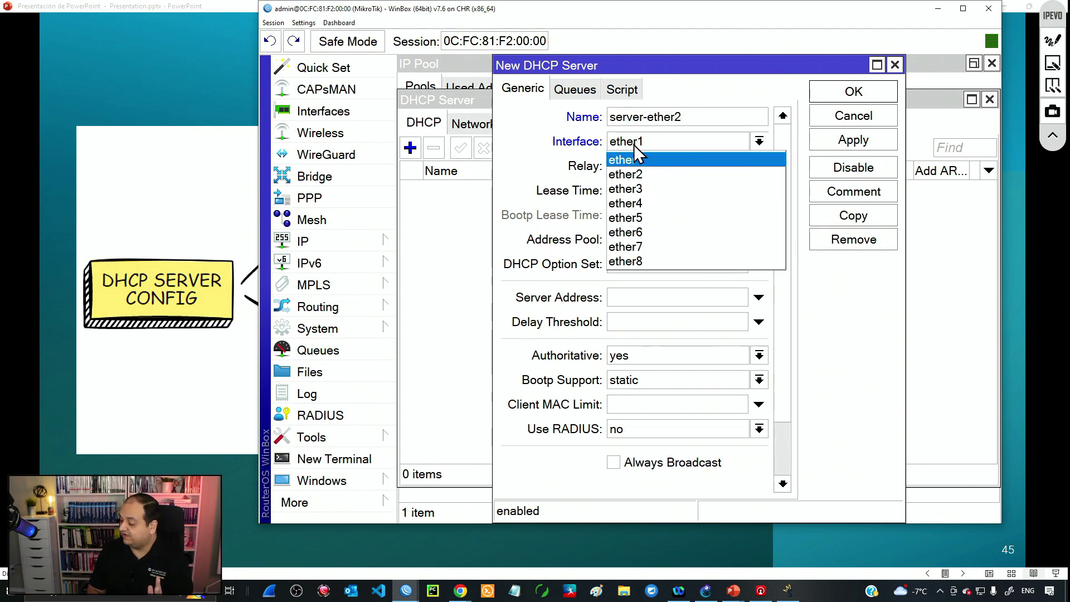
left_click(655, 173)
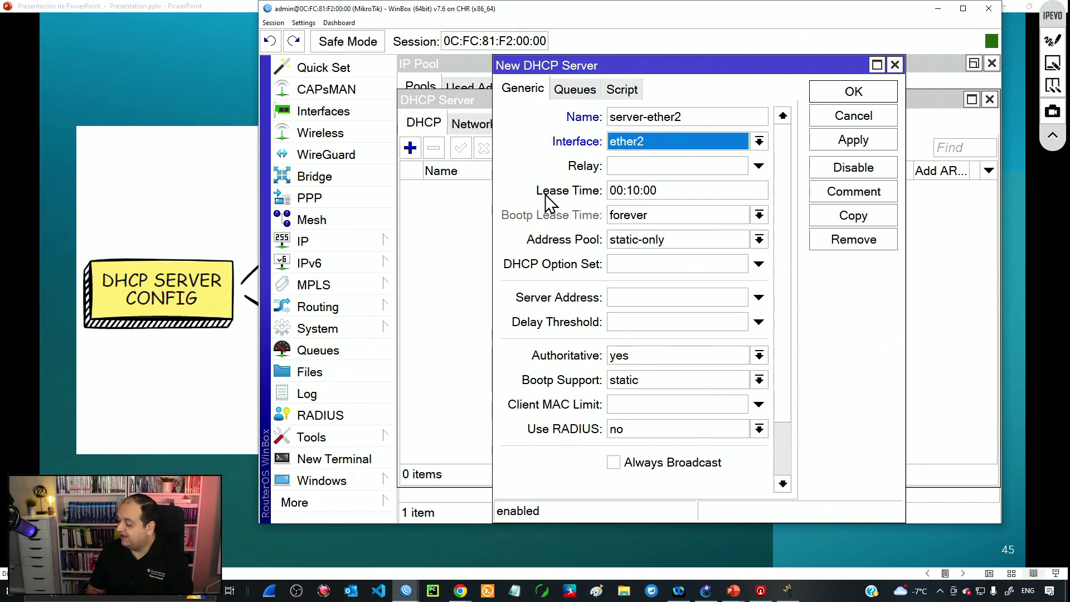
Step: Set the new DHCP server's lease time to 10:00:00 and check its hour, minute and second parts
double_click(613, 191)
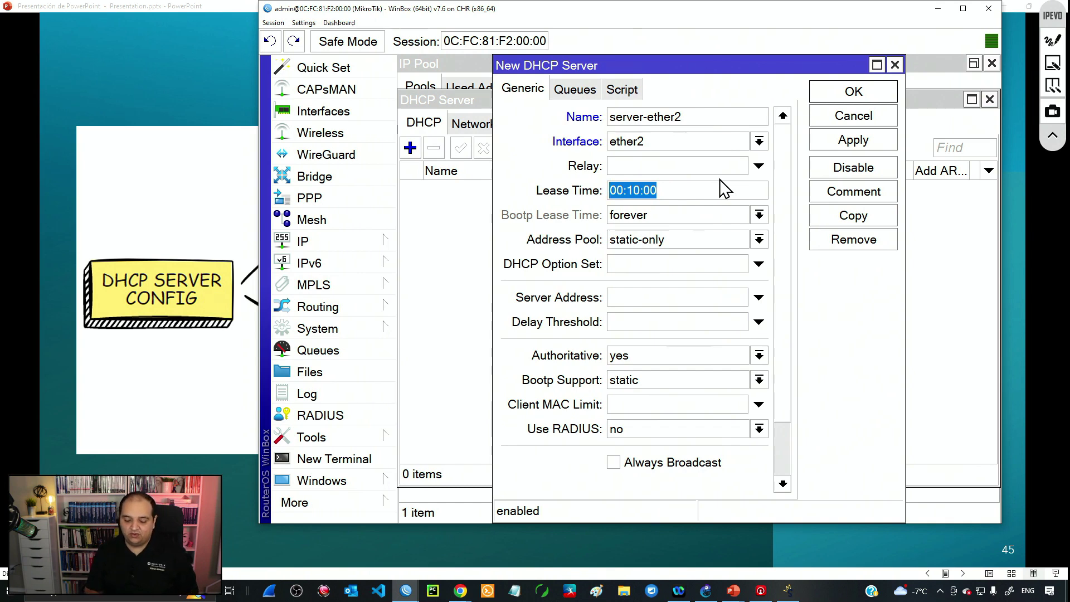
type("1")
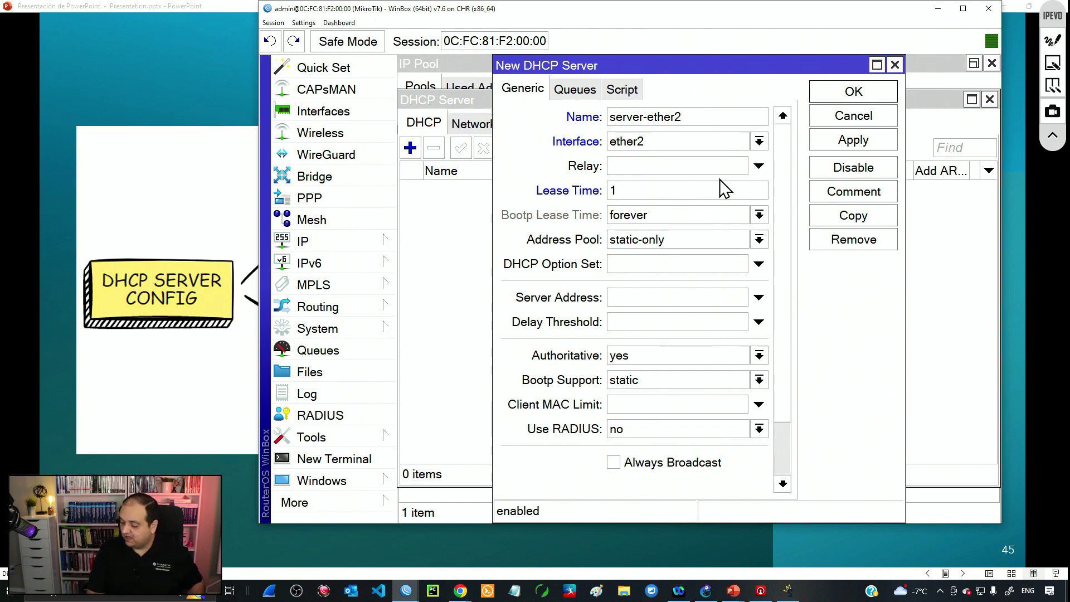
type("0:00")
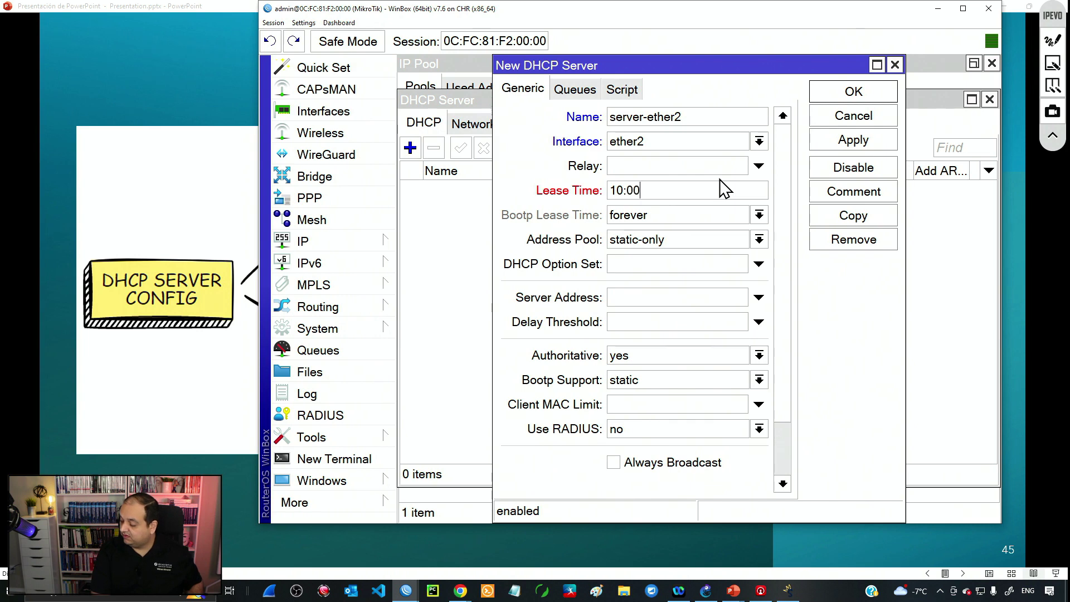
type(":00")
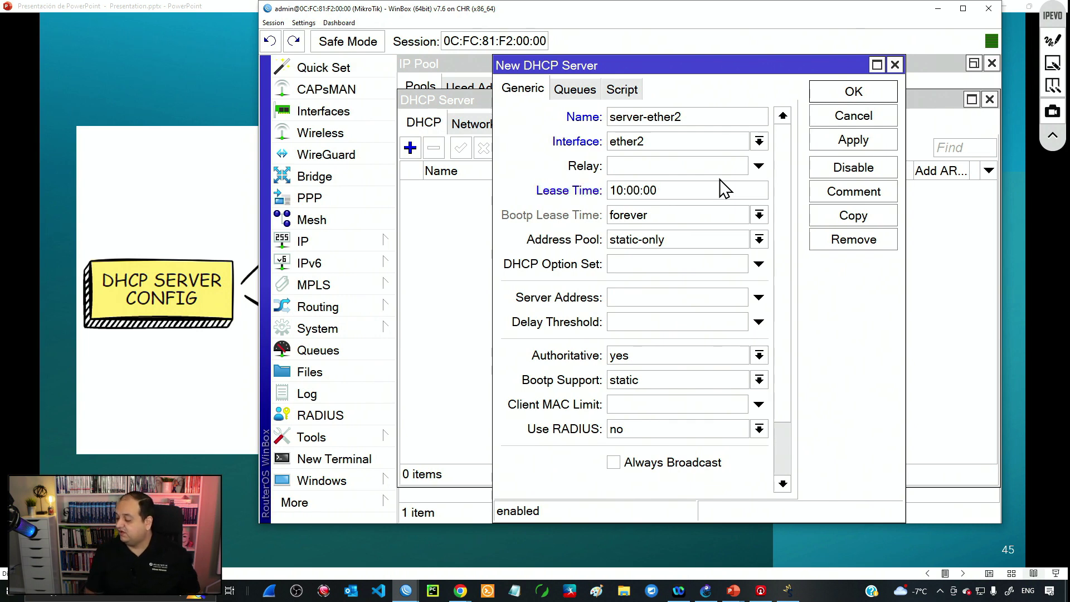
double_click(622, 190)
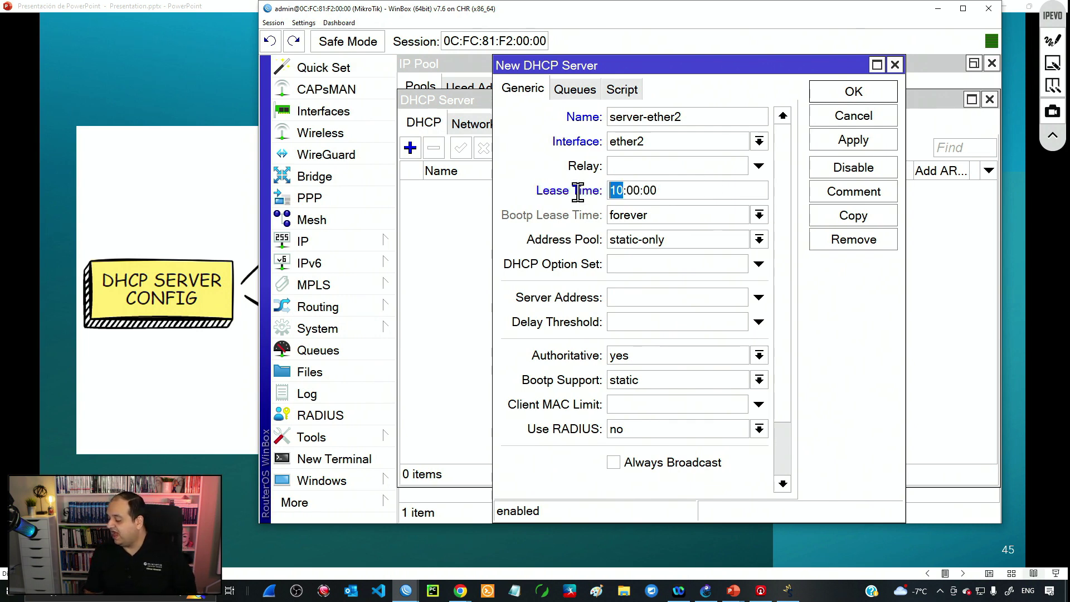
double_click(634, 190)
double_click(651, 190)
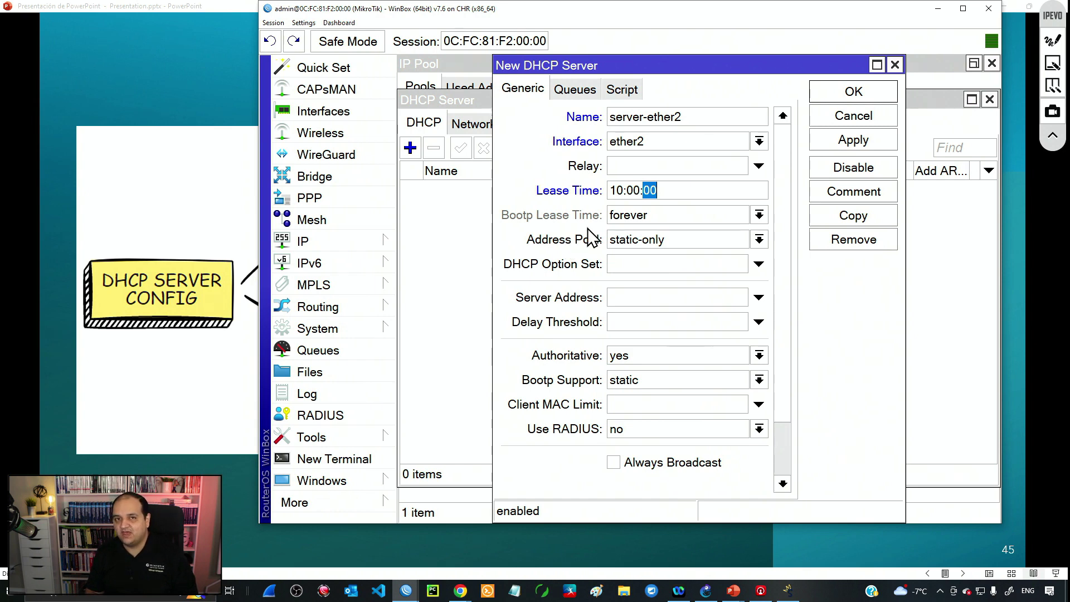
Step: Assign lan-pool as the new DHCP server's address pool, apply the settings and close the server's window
left_click(759, 240)
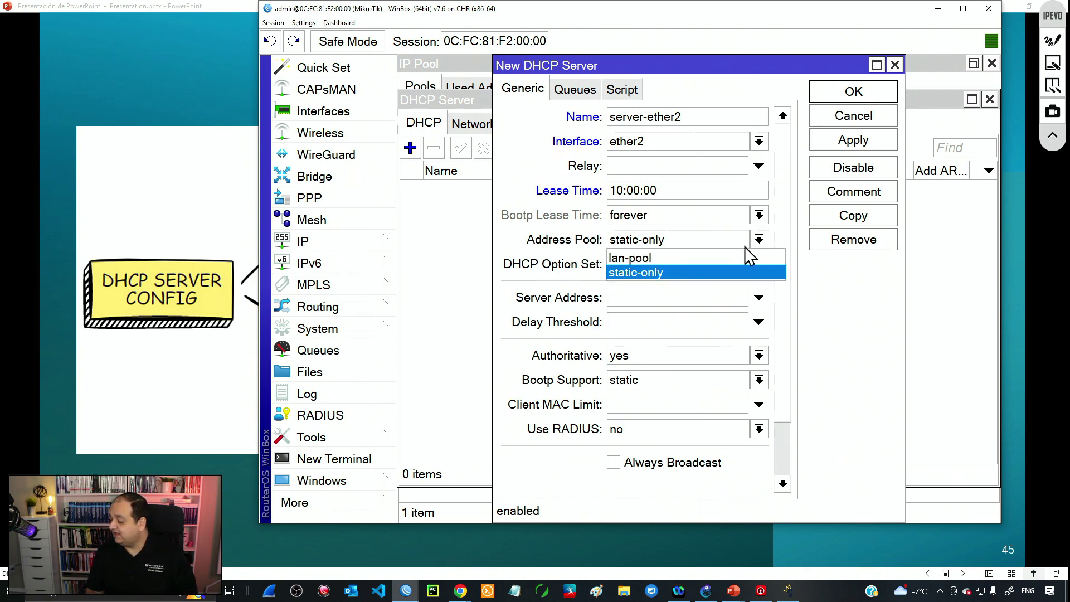
left_click(639, 258)
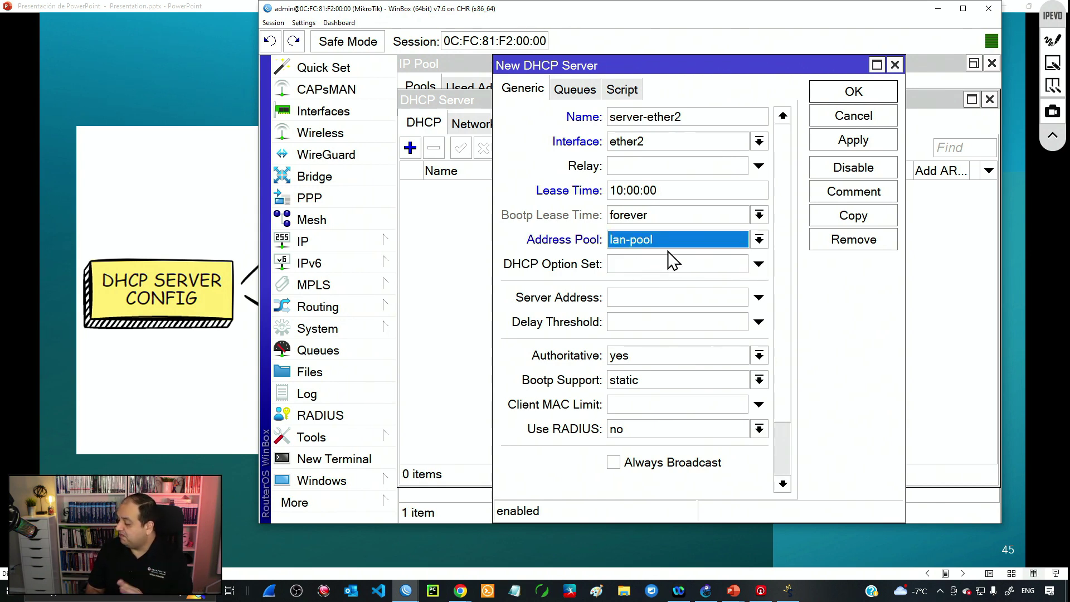
left_click(848, 146)
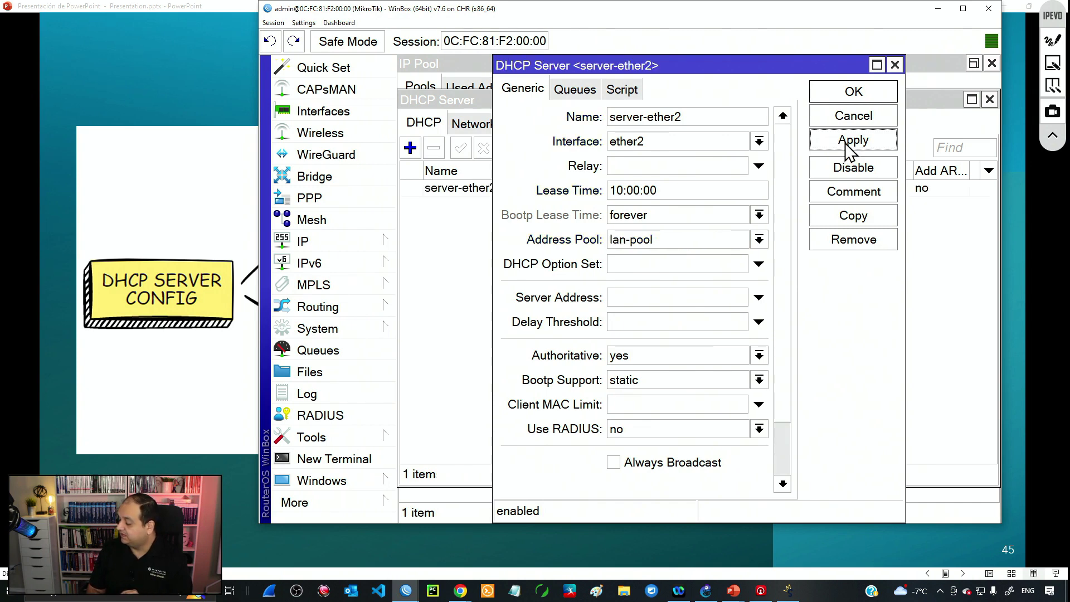
left_click(848, 94)
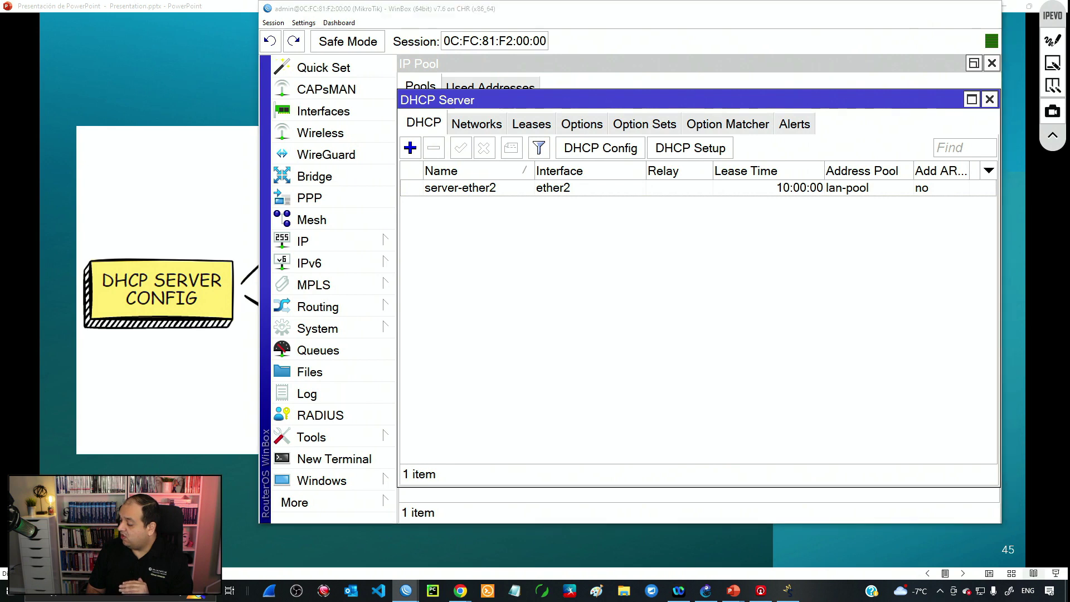
Step: Switch to GNS3 and start an Ethernet packet capture on the link between DHCP-Client's ether2 and Switch1, dismissing the Wireshark update offer
key("alt+Tab")
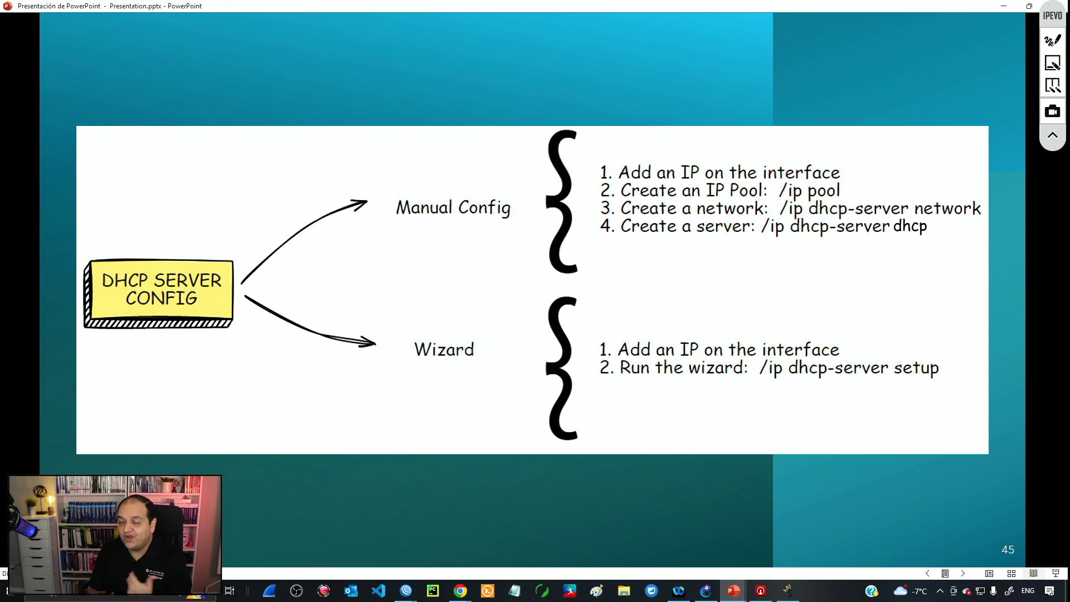
left_click(706, 591)
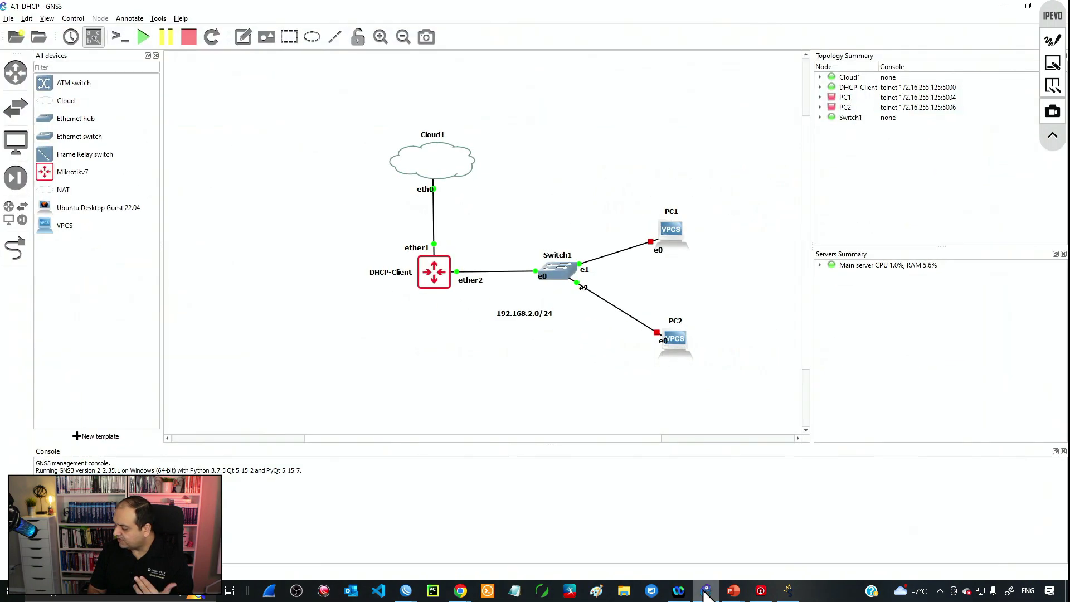
right_click(519, 273)
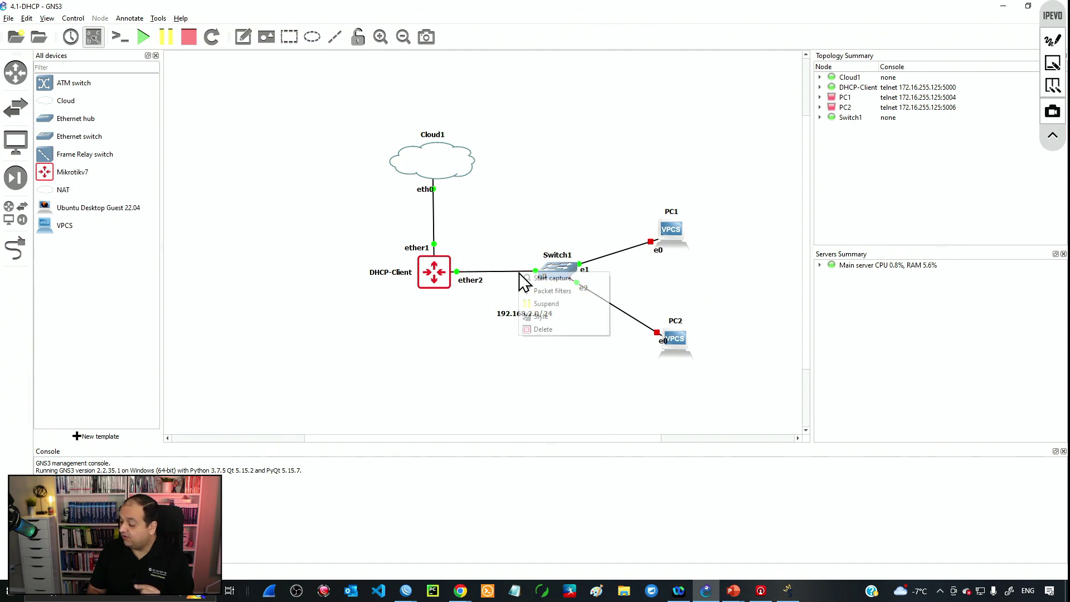
left_click(580, 279)
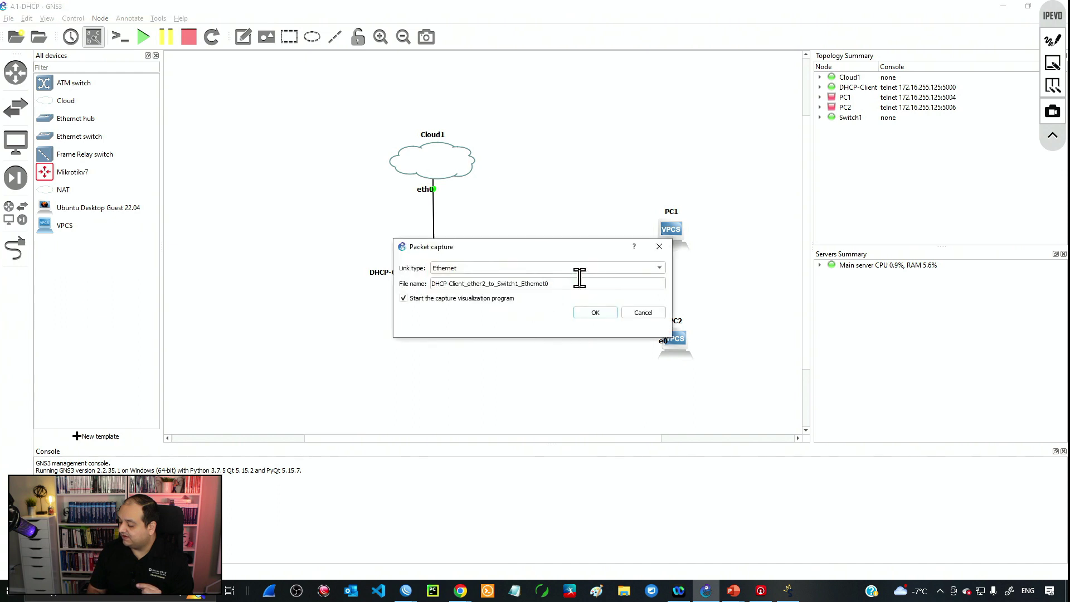
left_click(596, 312)
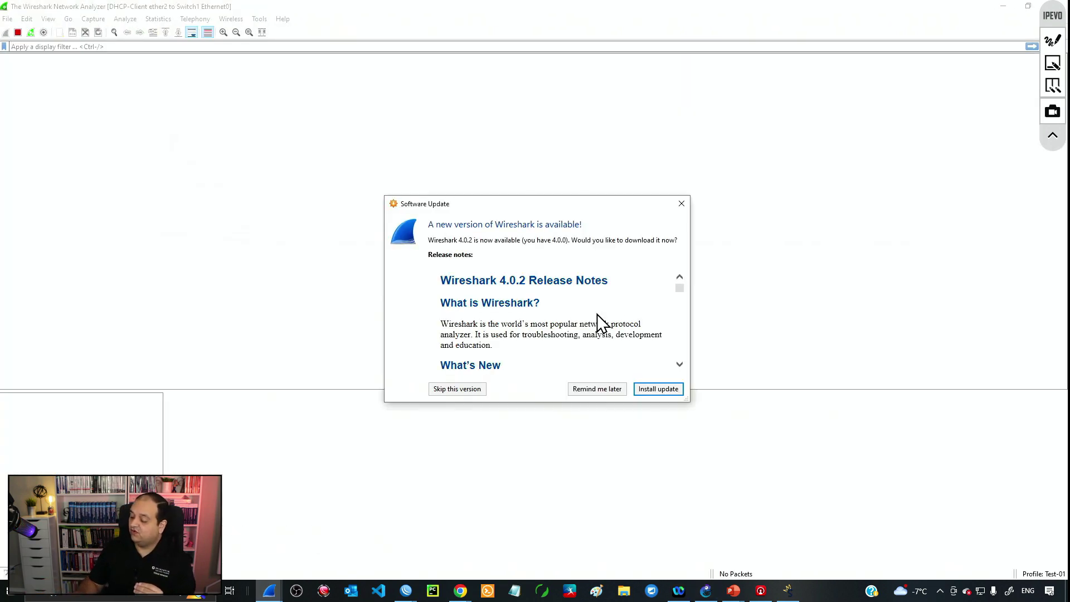
left_click(681, 204)
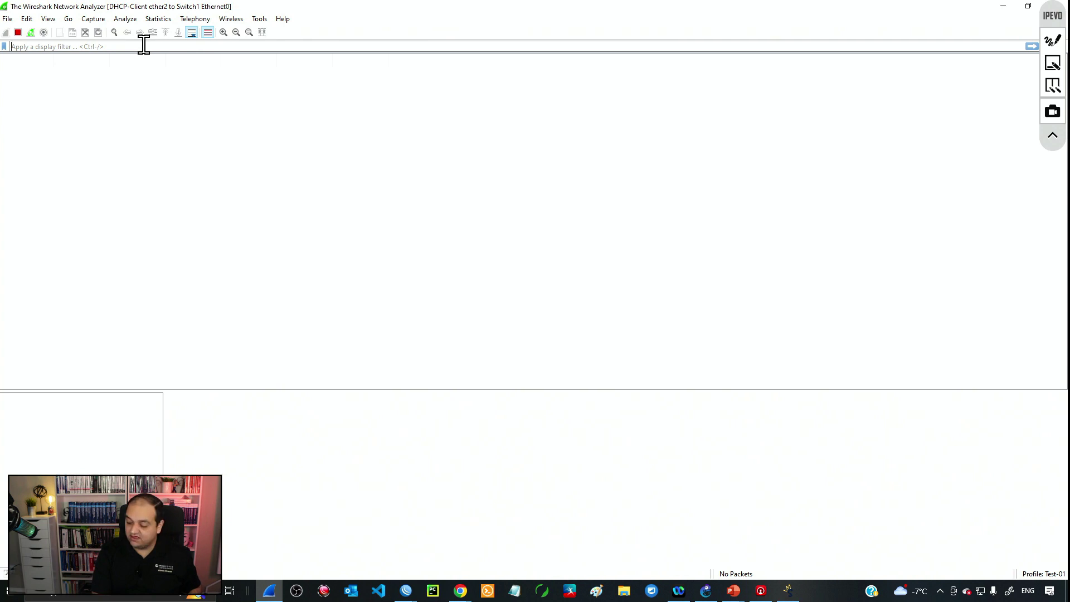
Step: Apply the display filter dhcp to the running capture and minimize Wireshark
type("dhcp")
left_click(44, 56)
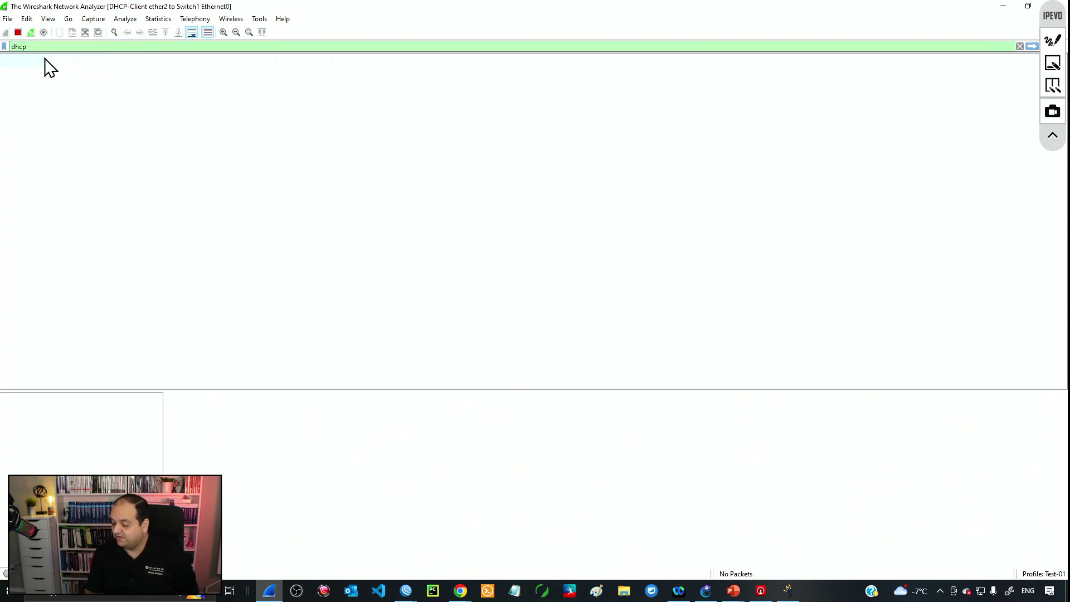
left_click(56, 46)
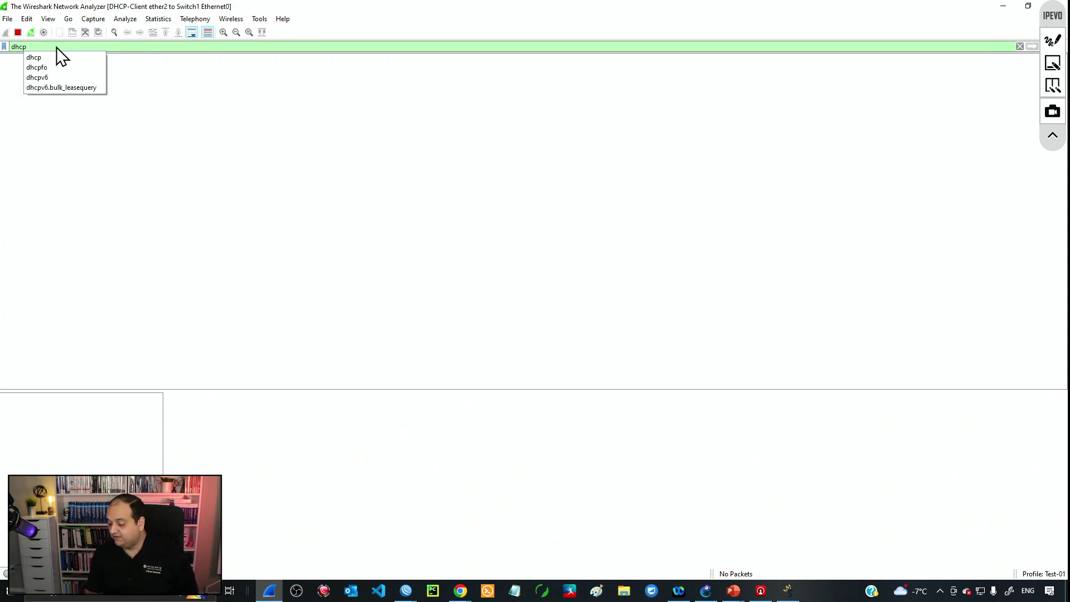
key("Return")
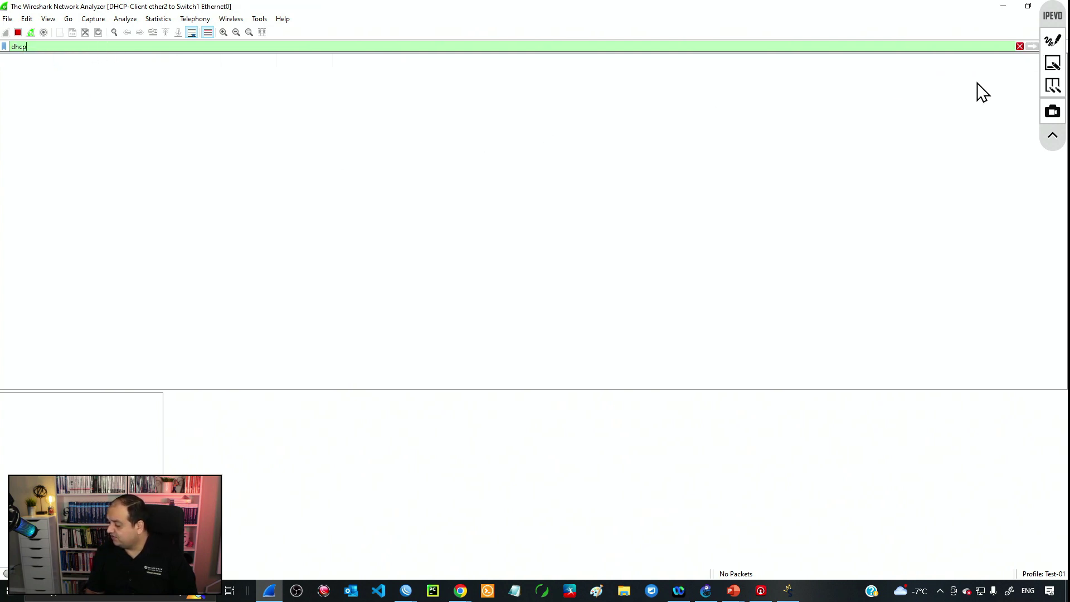
left_click(1005, 6)
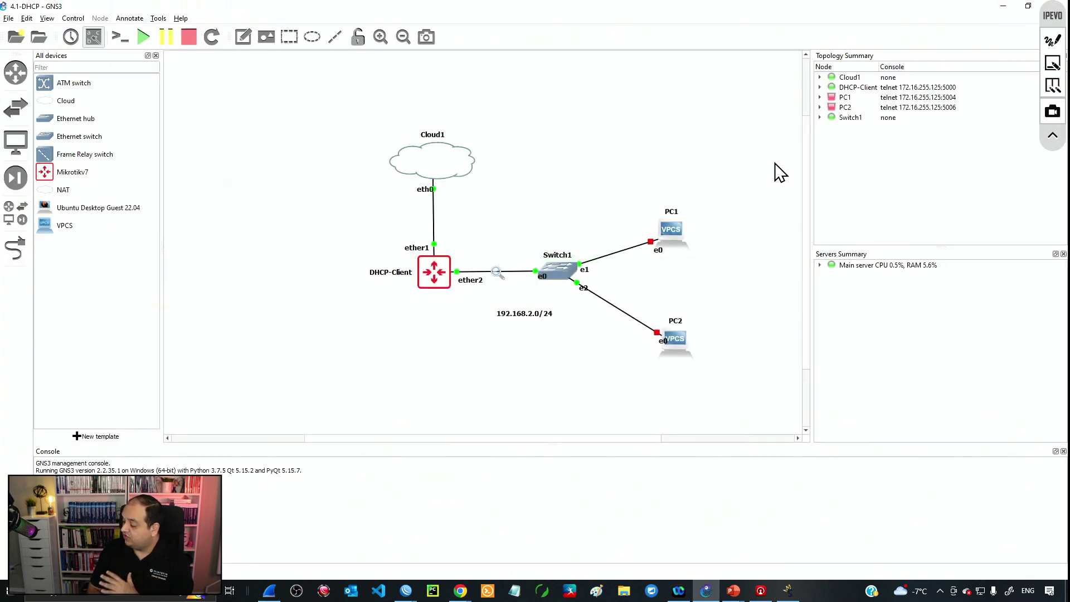
Step: Start PC1, run ip dhcp in its console and check the leased IP address and gateway
right_click(677, 232)
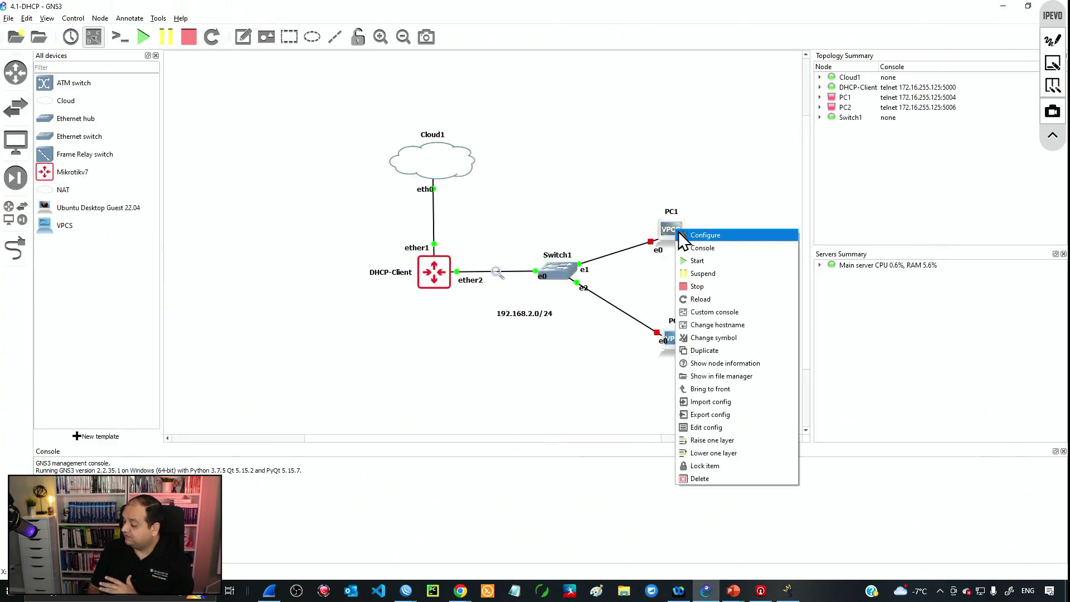
left_click(708, 264)
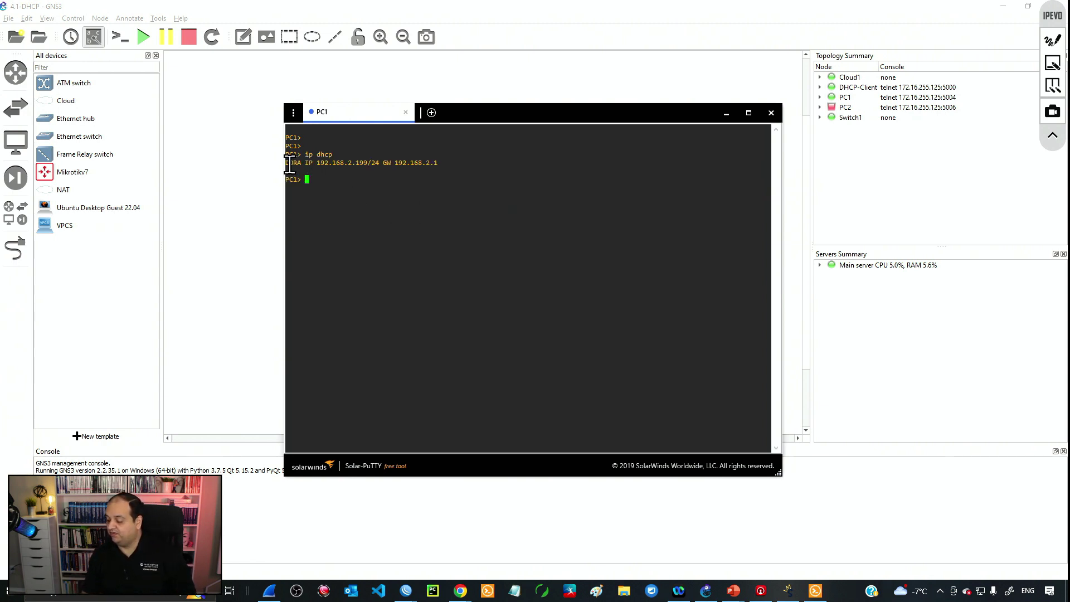
left_click_drag(289, 163, 372, 165)
left_click(318, 164)
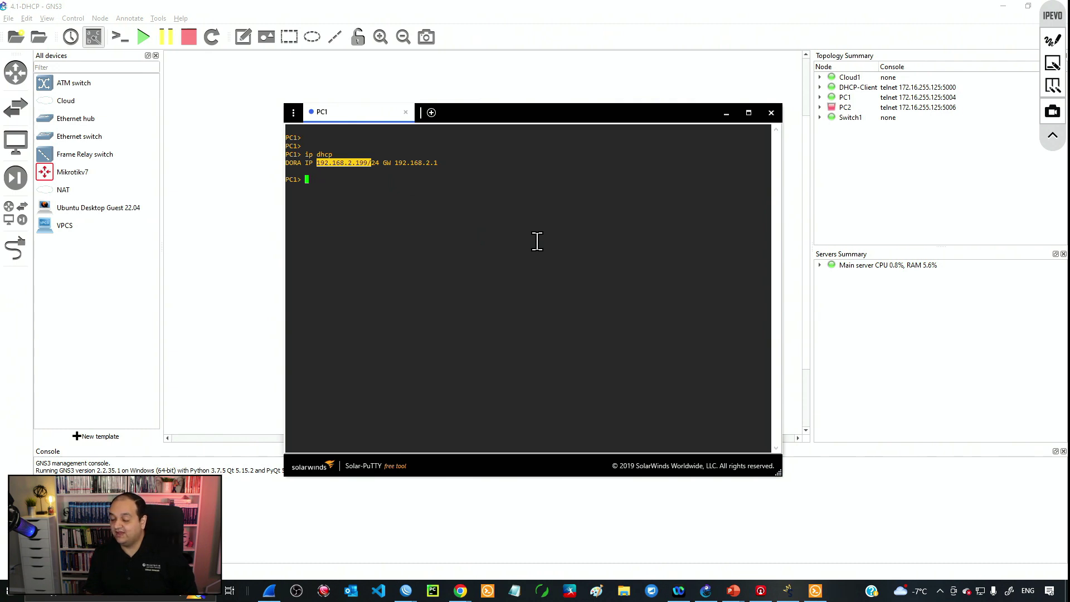
mouse_move(357, 163)
left_mouse_down()
mouse_move(447, 163)
mouse_move(357, 164)
left_mouse_up()
left_click(440, 163)
Step: Run show ip on PC1, check its DNS, gateway and IP/mask lines, and minimize the console
left_click(407, 196)
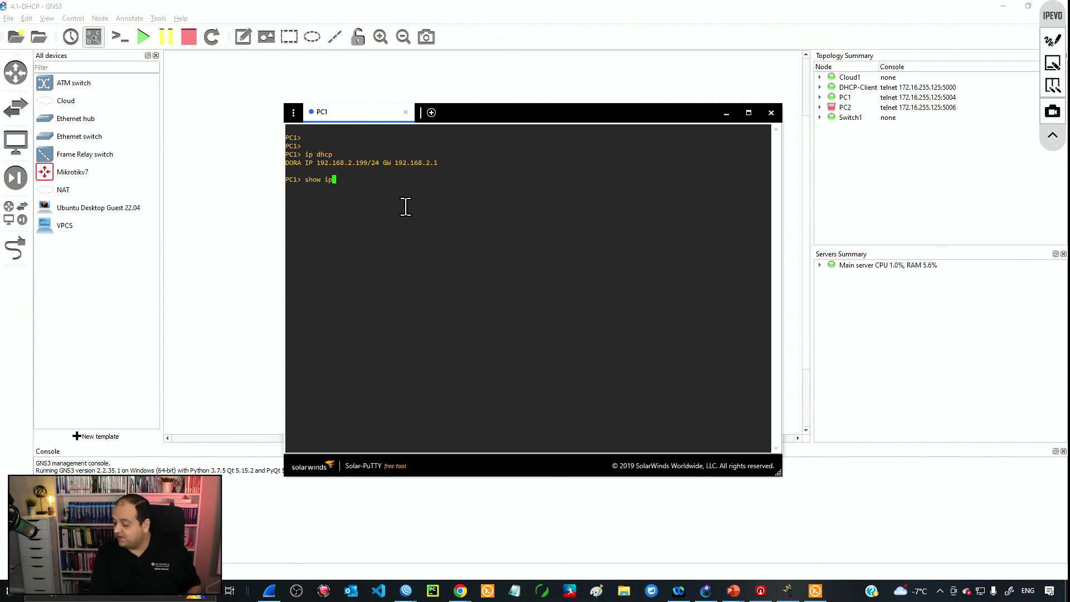
key("Return")
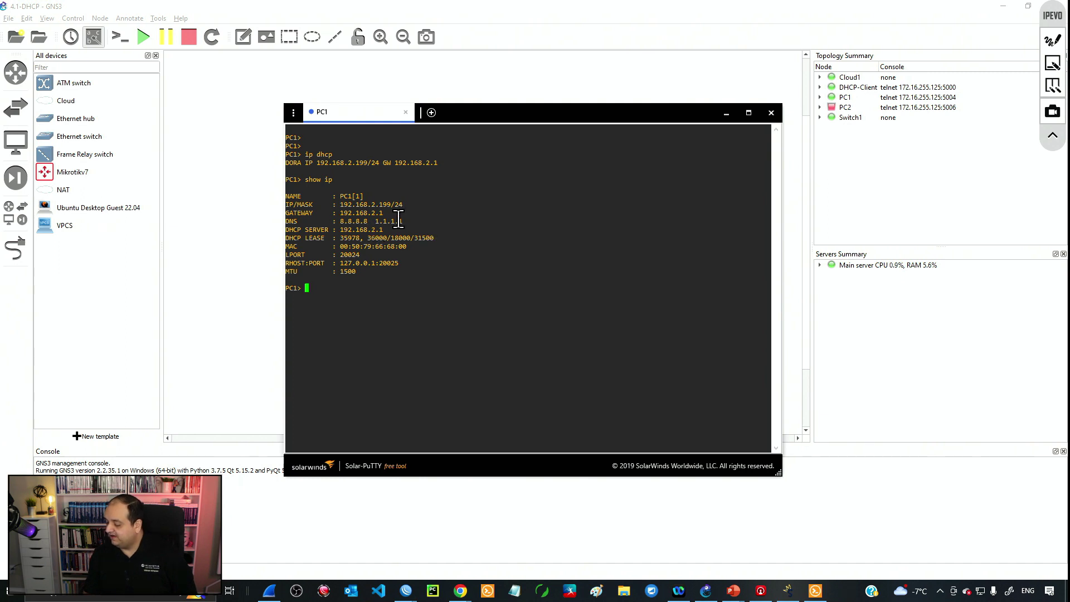
triple_click(399, 221)
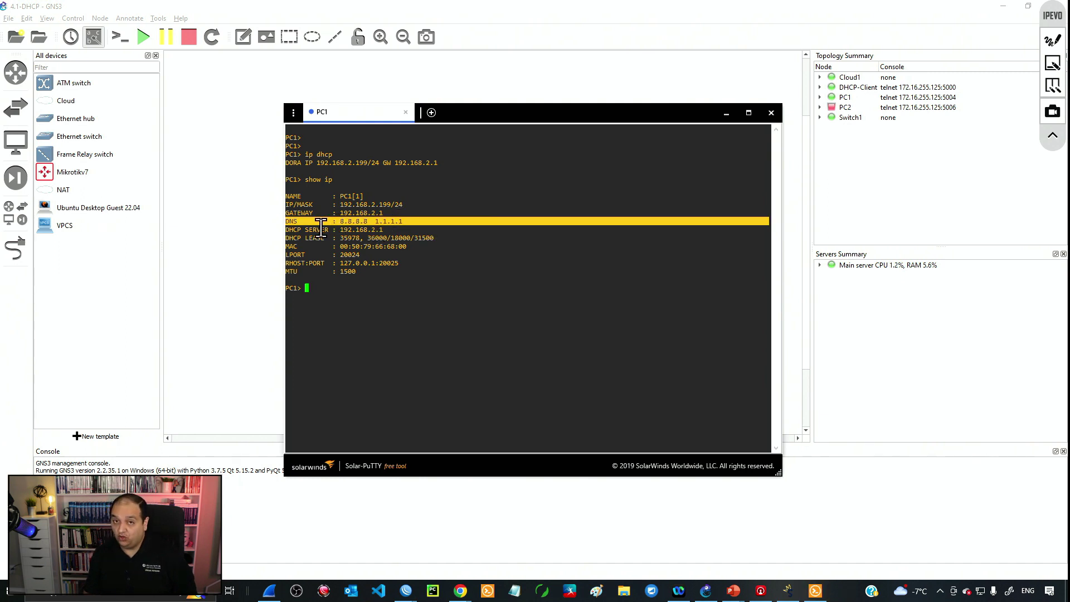
left_click_drag(392, 213, 341, 213)
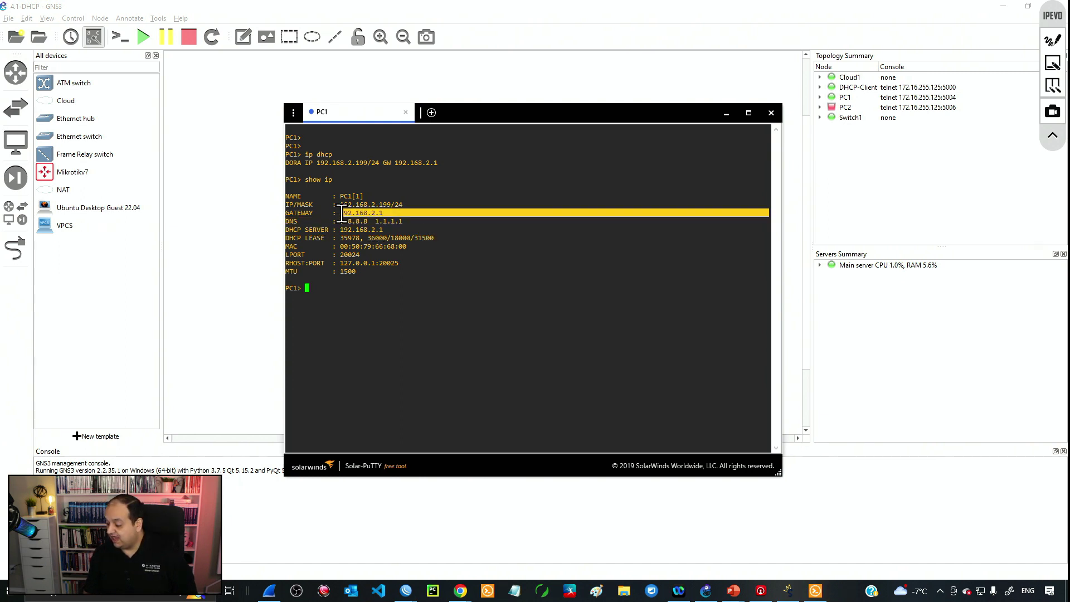
left_click_drag(417, 204, 329, 206)
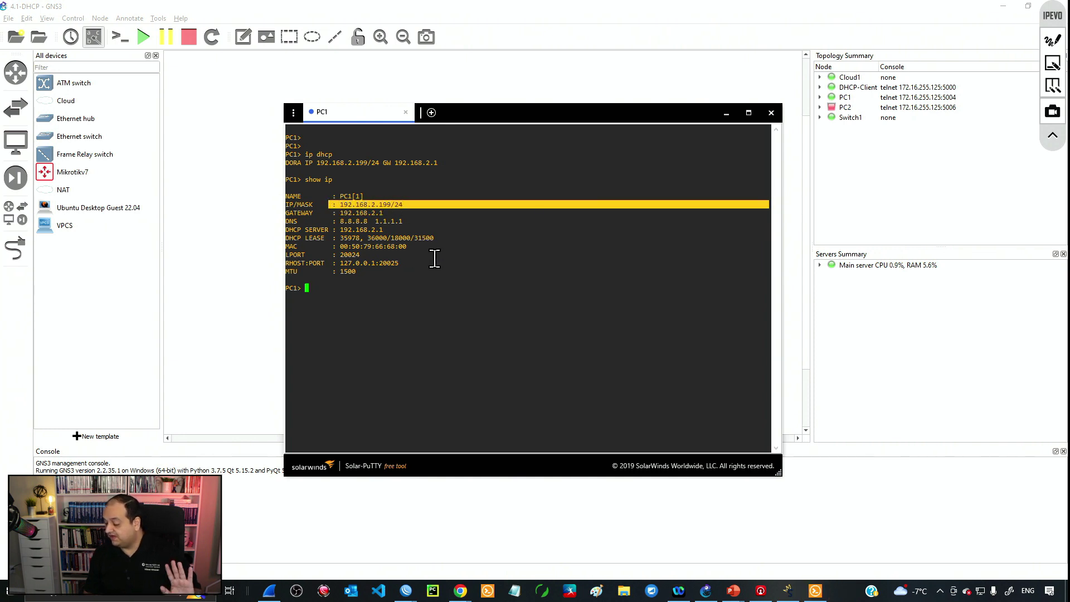
left_click(436, 279)
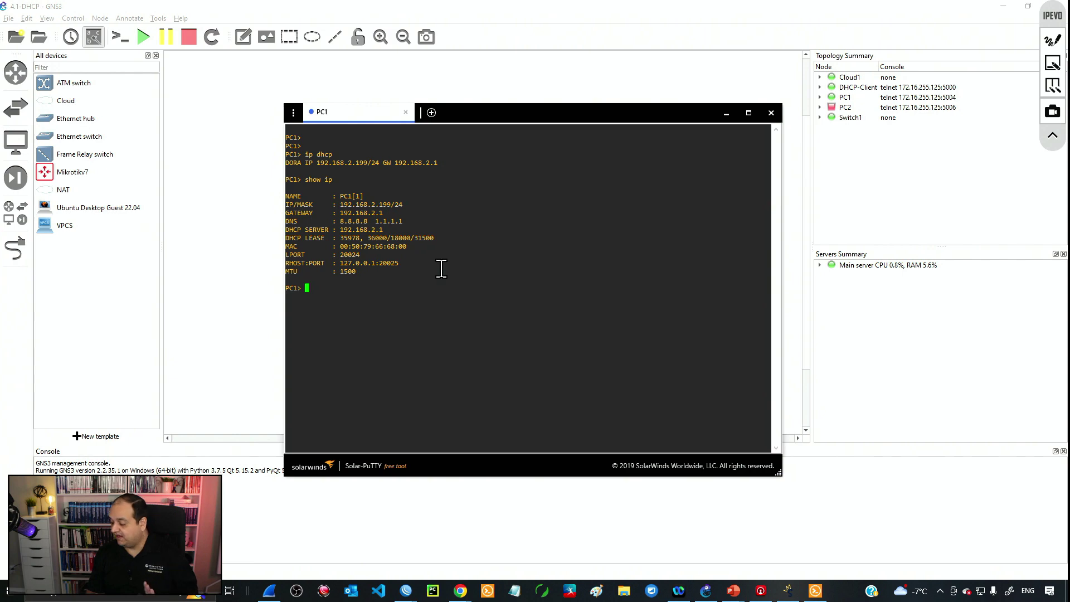
left_click(726, 114)
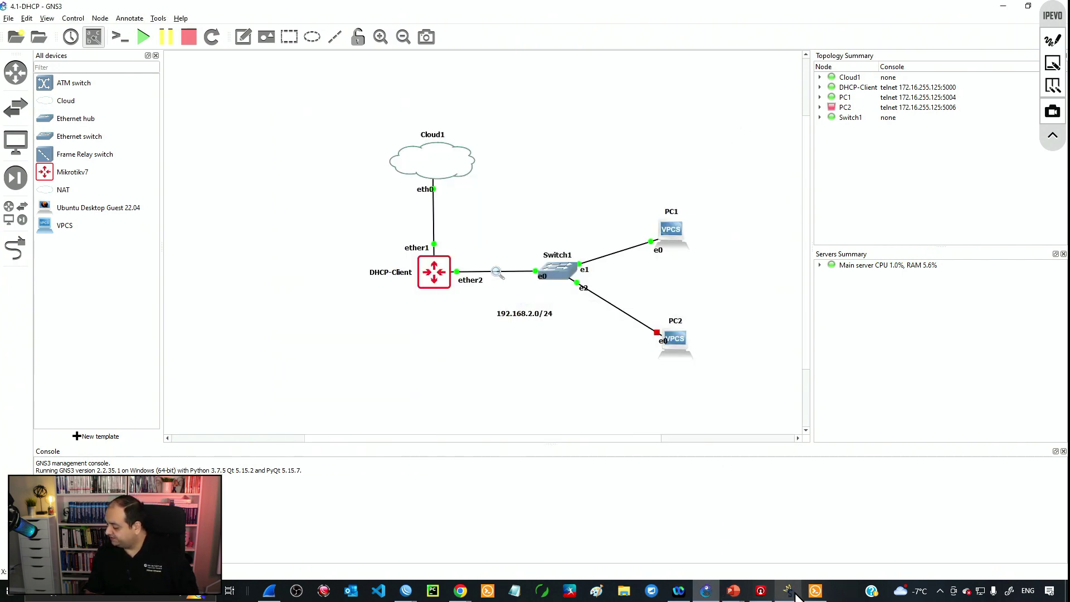
Step: Examine the captured DHCP Discover and ACK packets in Wireshark with a widened packet details area, and minimize Wireshark
key("alt+Tab")
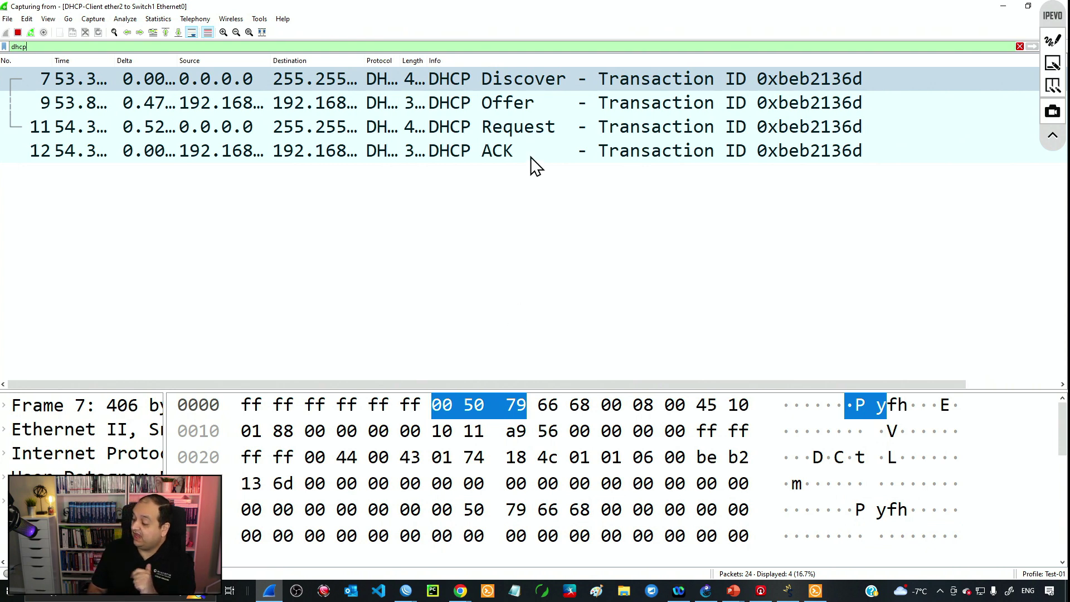
left_click(530, 78)
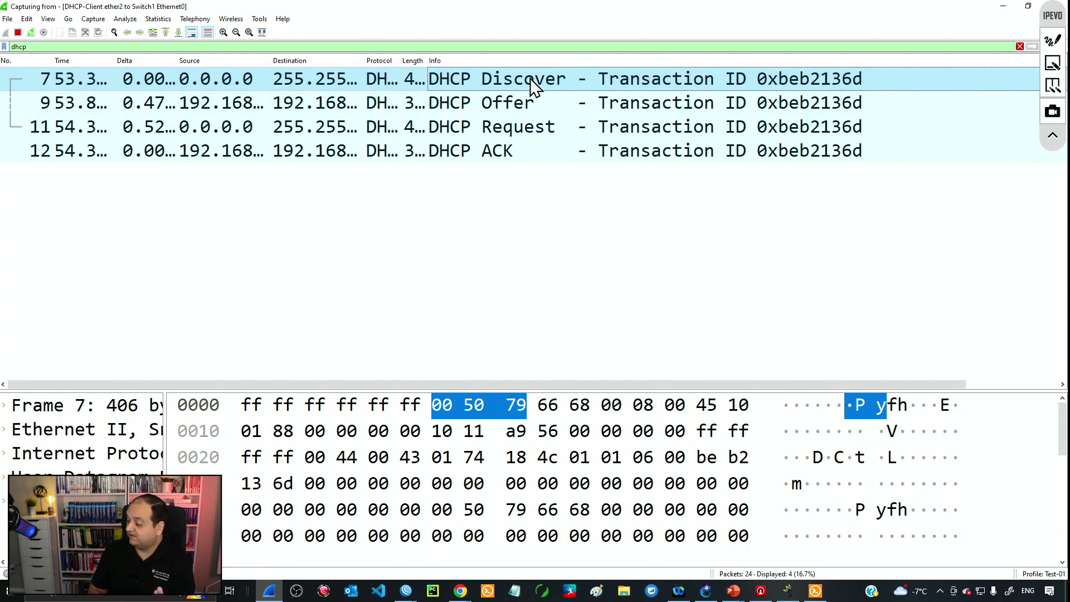
left_click(575, 368)
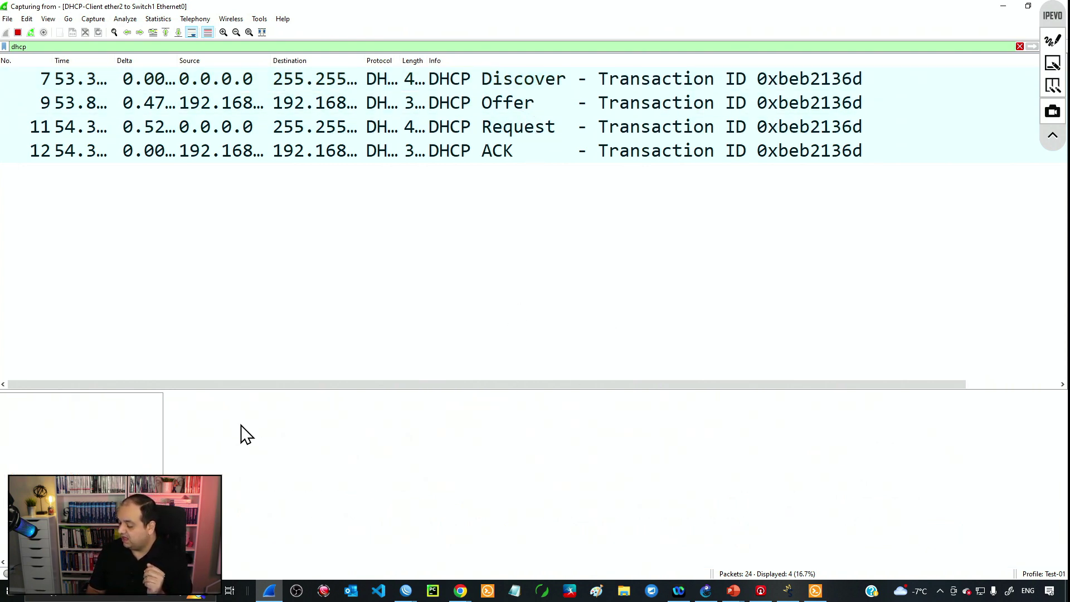
left_click(543, 79)
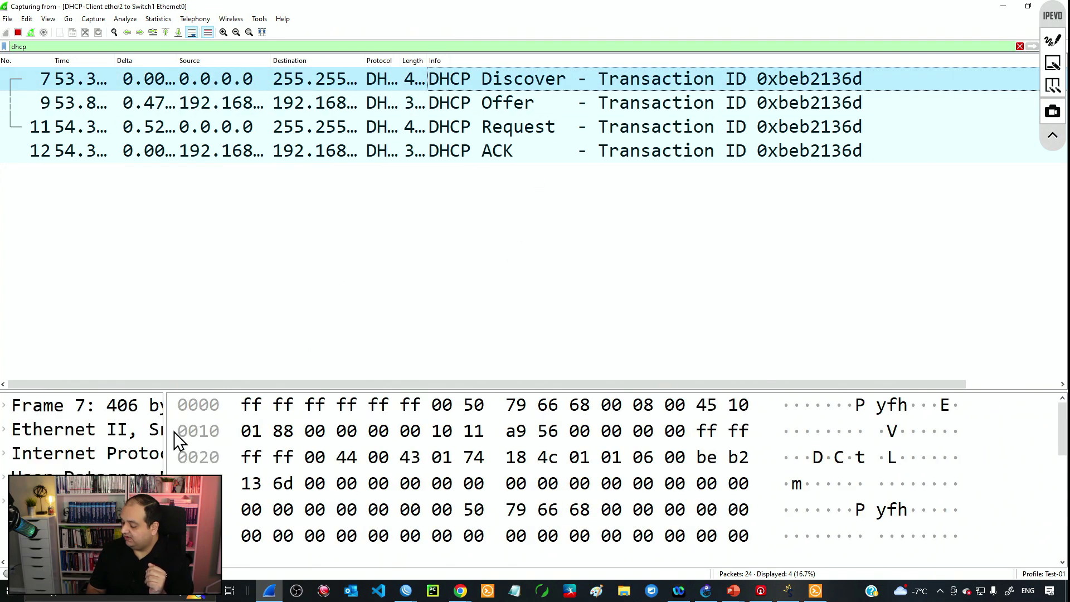
left_click_drag(554, 446, 730, 446)
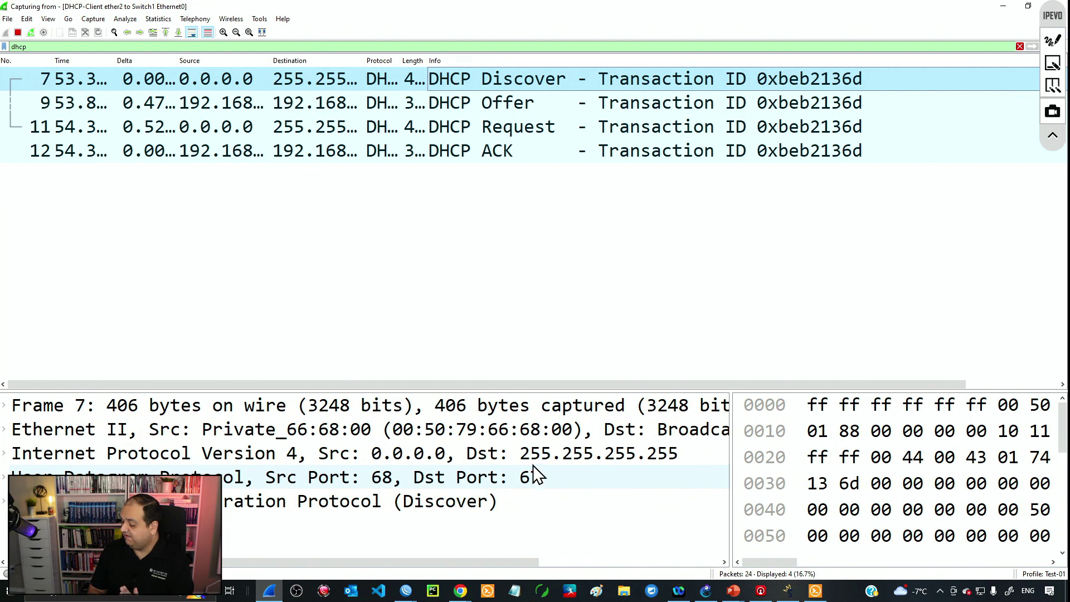
left_click(536, 159)
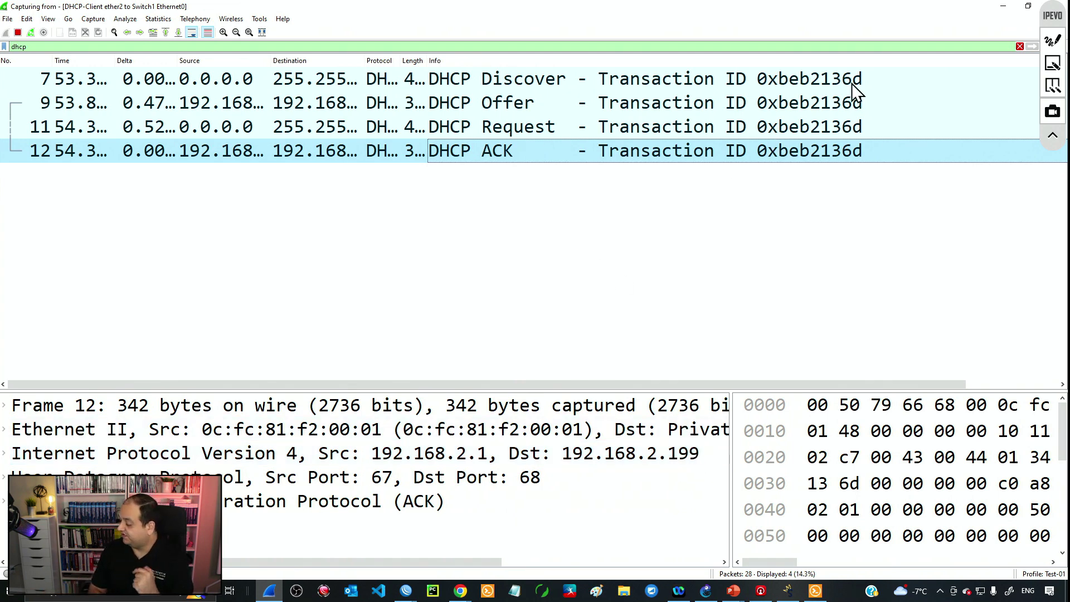
left_click(1004, 7)
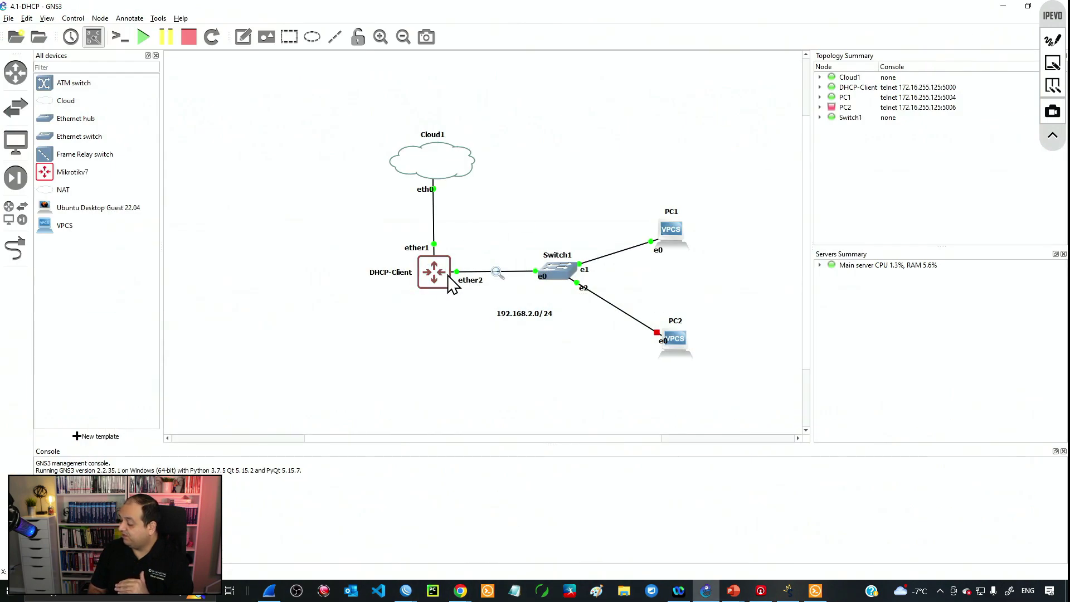
Step: Start PC2, run ip dhcp in its console and check the leased IP address
right_click(675, 339)
left_click(703, 371)
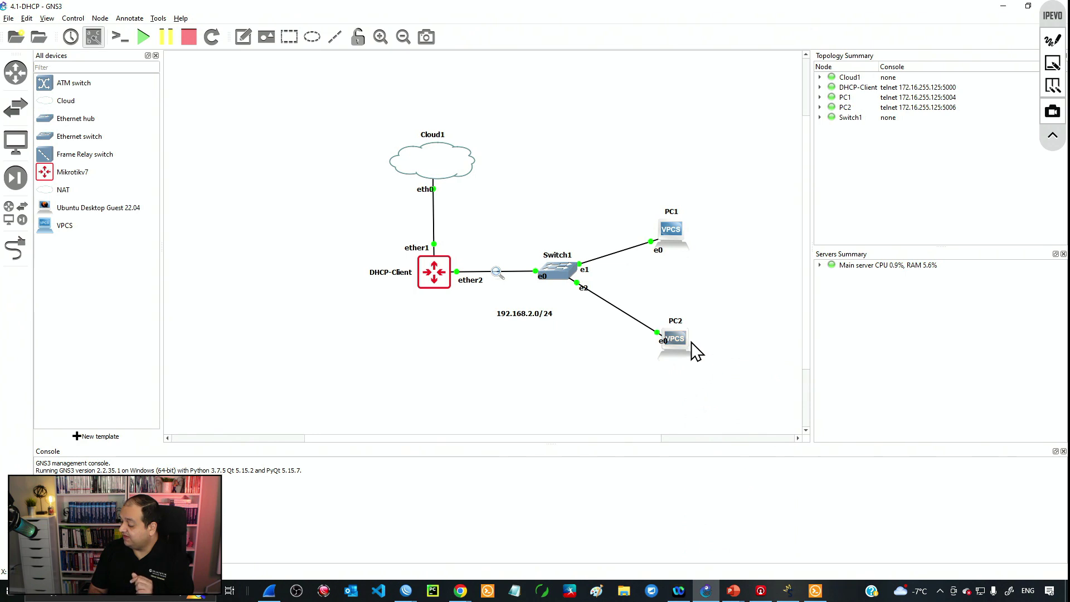
right_click(675, 341)
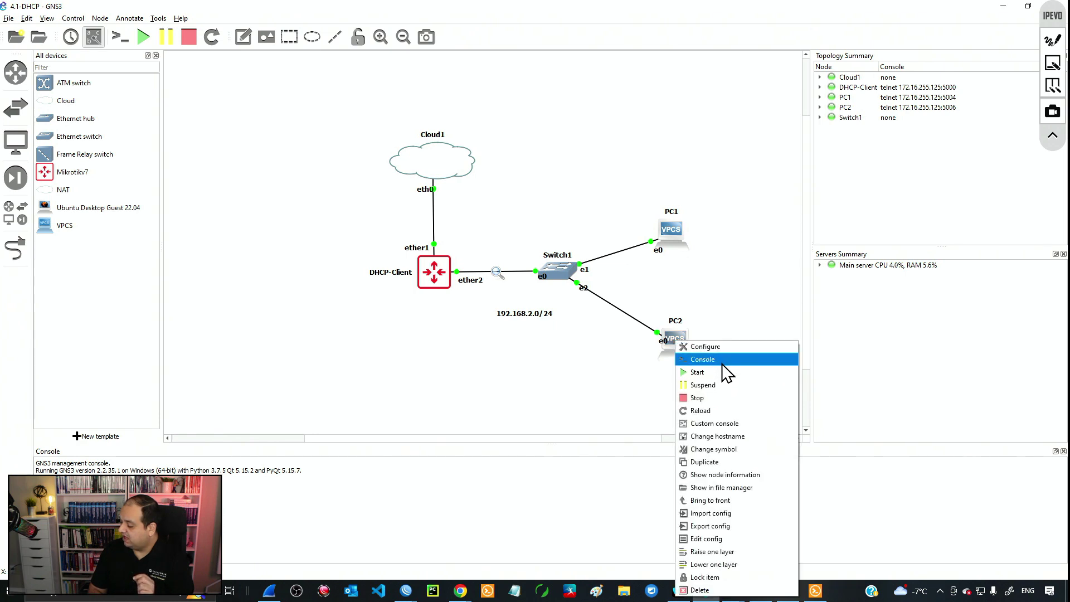
left_click(722, 359)
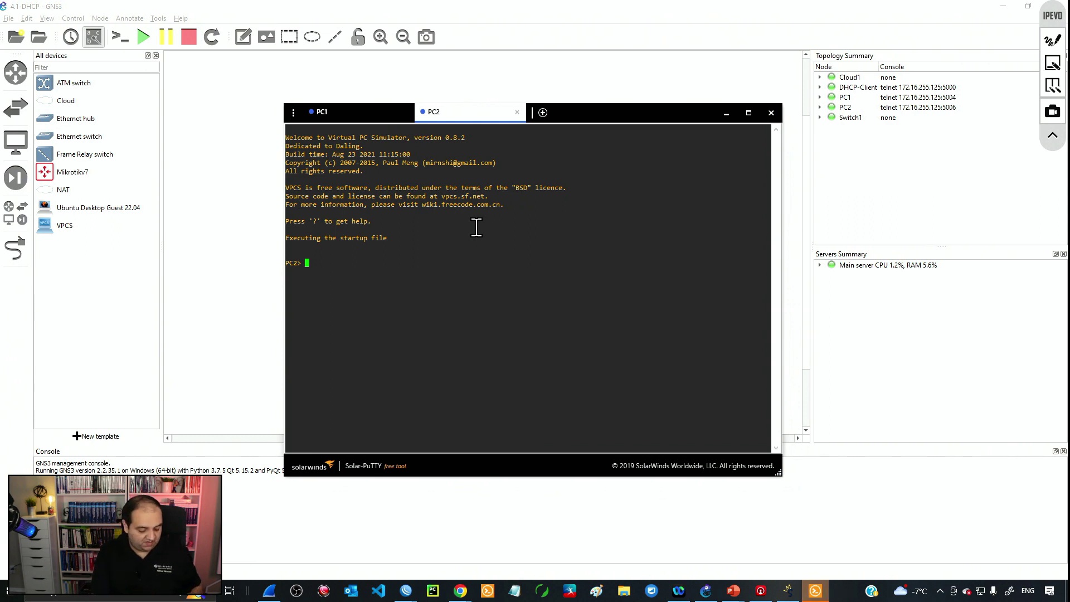
type("ip dhcp")
key("Return")
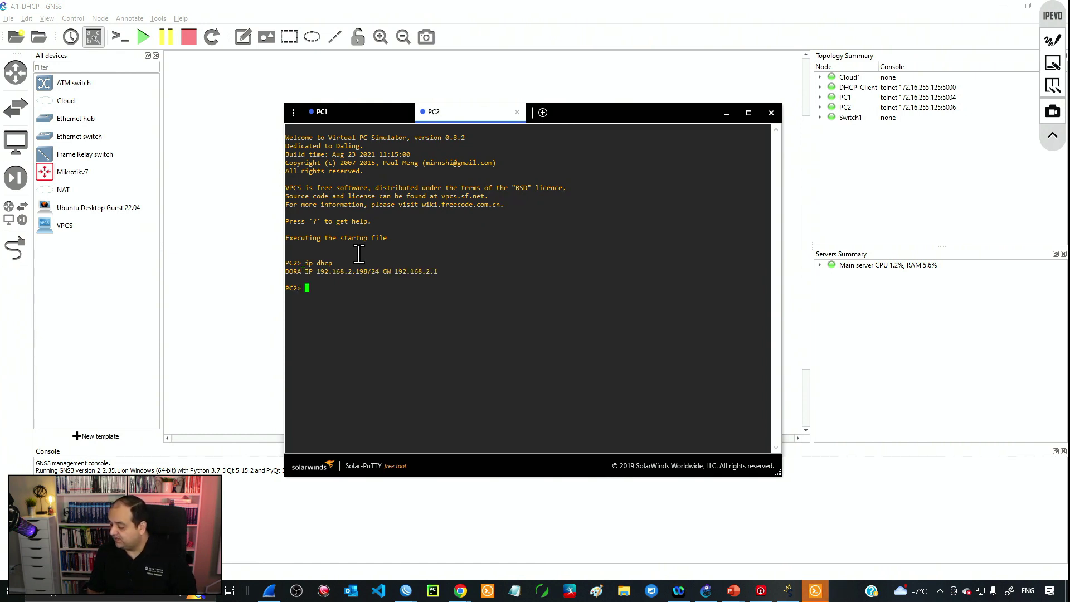
left_click_drag(381, 272, 315, 272)
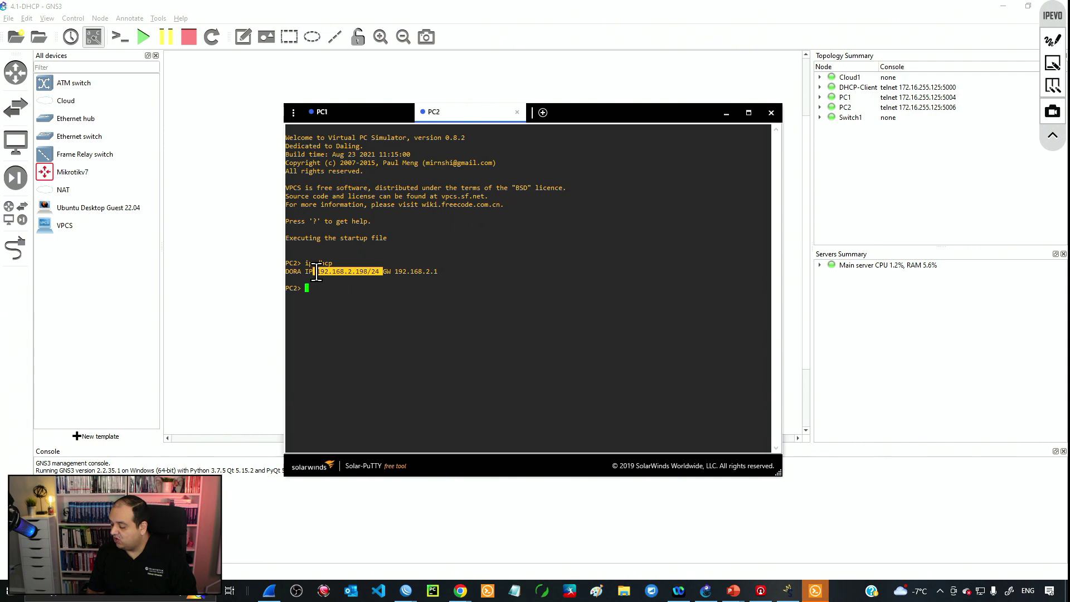
left_click_drag(442, 273, 352, 273)
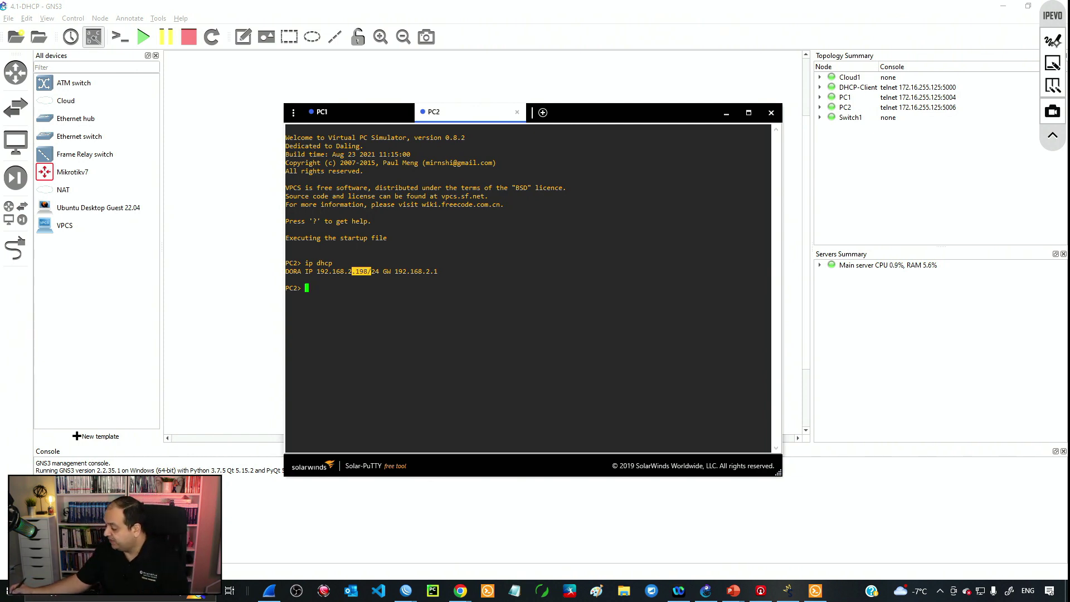
Step: Turn on the screen annotation pen, clear the old drawings and set the pen color to white
left_click(1053, 40)
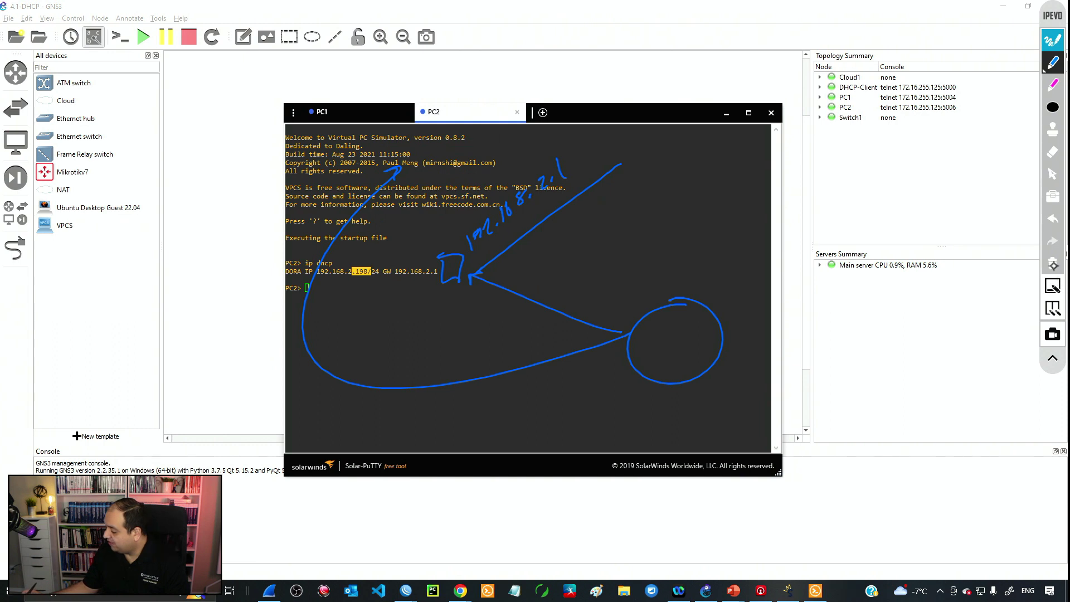
left_click(1053, 62)
left_click(947, 73)
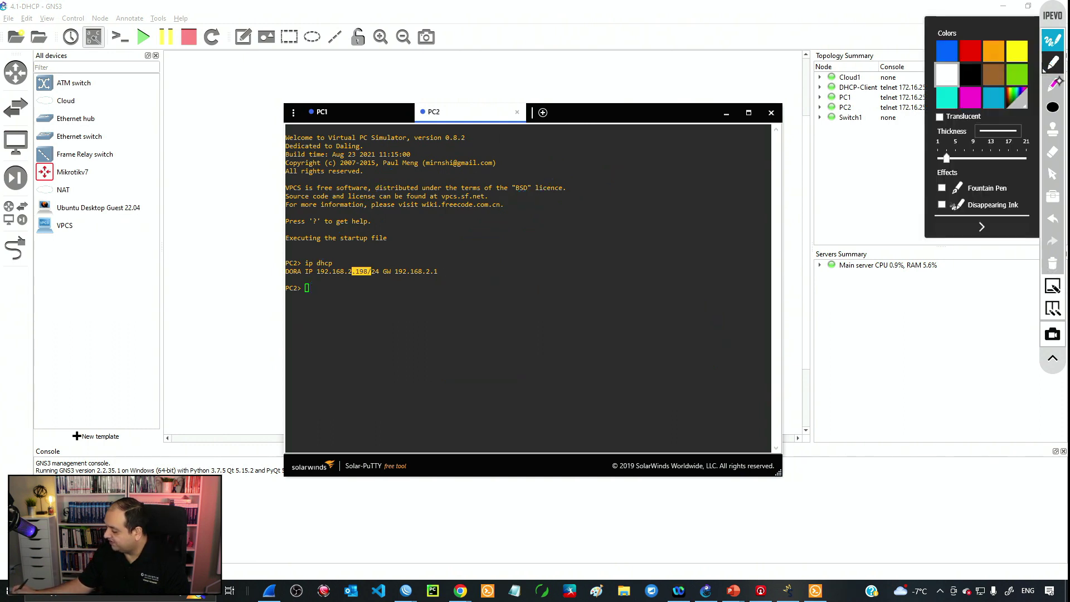
Step: Draw a wide rectangle below PC2's lease output, label its end cells "min" and "max", and divide it into cells with vertical lines
mouse_move(310, 332)
left_mouse_down()
mouse_move(723, 314)
mouse_move(725, 369)
mouse_move(705, 398)
mouse_move(312, 396)
mouse_move(313, 328)
left_mouse_up()
left_click_drag(325, 363, 360, 356)
left_click_drag(679, 373, 713, 368)
left_click_drag(660, 322, 658, 393)
left_click_drag(608, 326, 608, 394)
left_click_drag(559, 329, 560, 324)
left_click_drag(562, 361, 558, 398)
left_click_drag(513, 325, 516, 394)
left_click_drag(462, 326, 462, 395)
left_click_drag(428, 326, 427, 399)
left_click_drag(393, 330, 394, 393)
left_click_drag(366, 330, 370, 410)
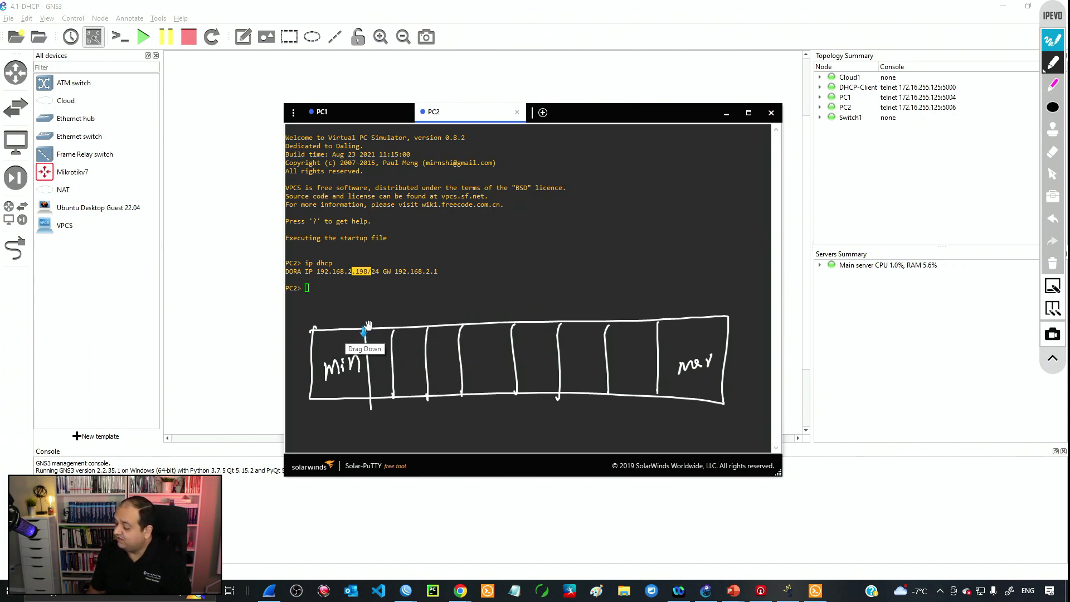
Step: Circle the max cell, add down arrows above the last four cells, and write 199 under max and 100 under min
mouse_move(681, 297)
left_mouse_down()
mouse_move(688, 282)
mouse_move(697, 337)
mouse_move(716, 341)
left_mouse_up()
mouse_move(637, 287)
left_mouse_down()
mouse_move(635, 314)
mouse_move(640, 303)
left_mouse_up()
left_click_drag(585, 281, 582, 313)
left_click_drag(578, 303, 534, 319)
left_click_drag(528, 311, 540, 315)
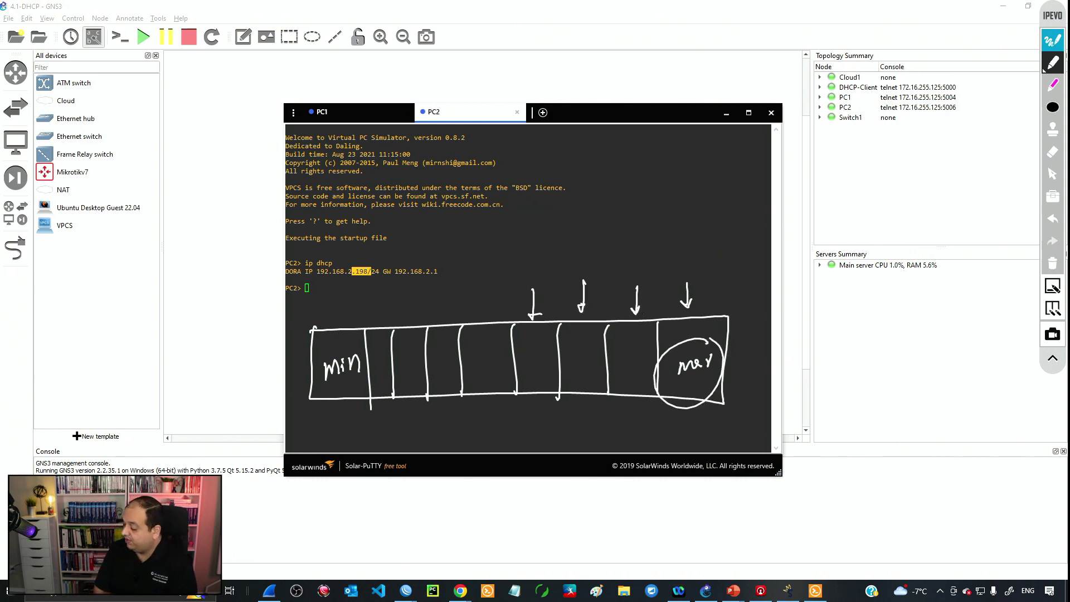
mouse_move(687, 425)
left_mouse_down()
mouse_move(684, 445)
mouse_move(716, 425)
left_mouse_up()
mouse_move(328, 424)
left_mouse_down()
mouse_move(327, 442)
mouse_move(350, 424)
left_mouse_up()
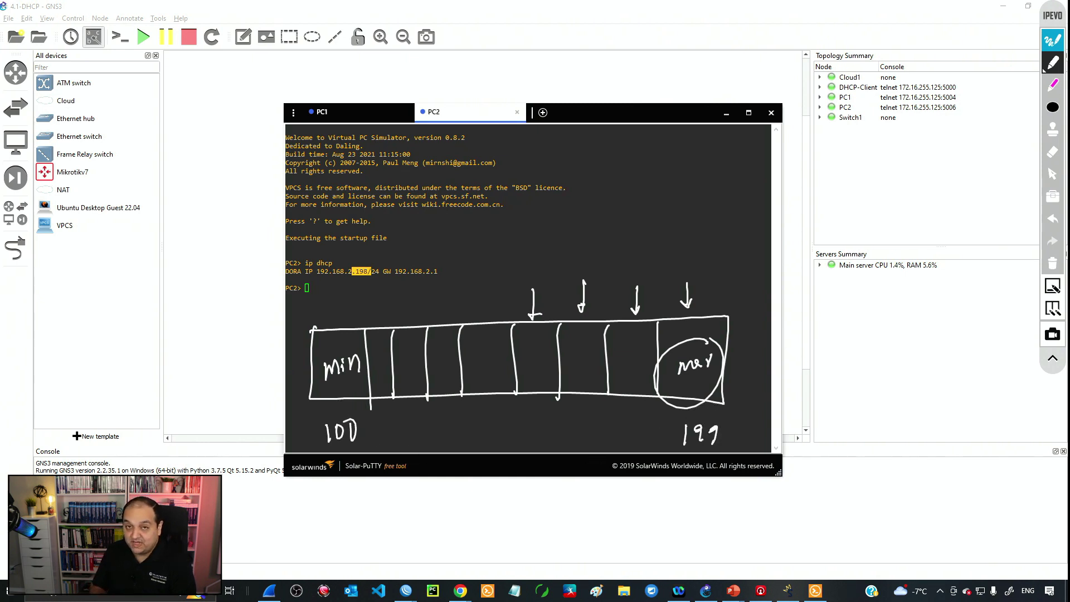
Step: Clear the pool drawing, leave annotation mode, switch to the DHCP server config slide in PowerPoint, and turn the annotation pen on there
left_click(1053, 262)
left_click(1053, 40)
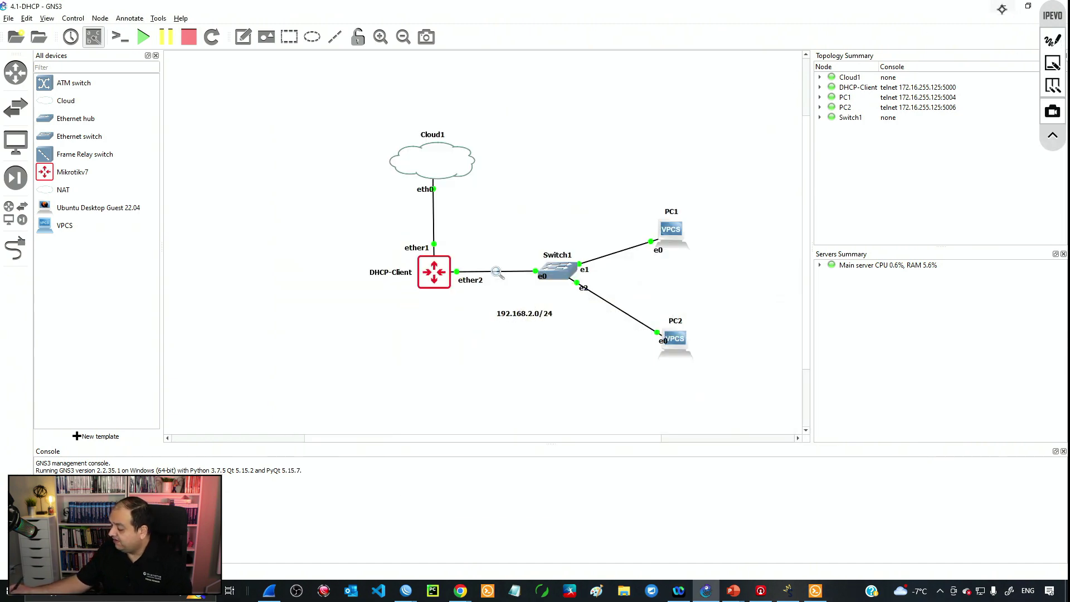
key("alt+Tab")
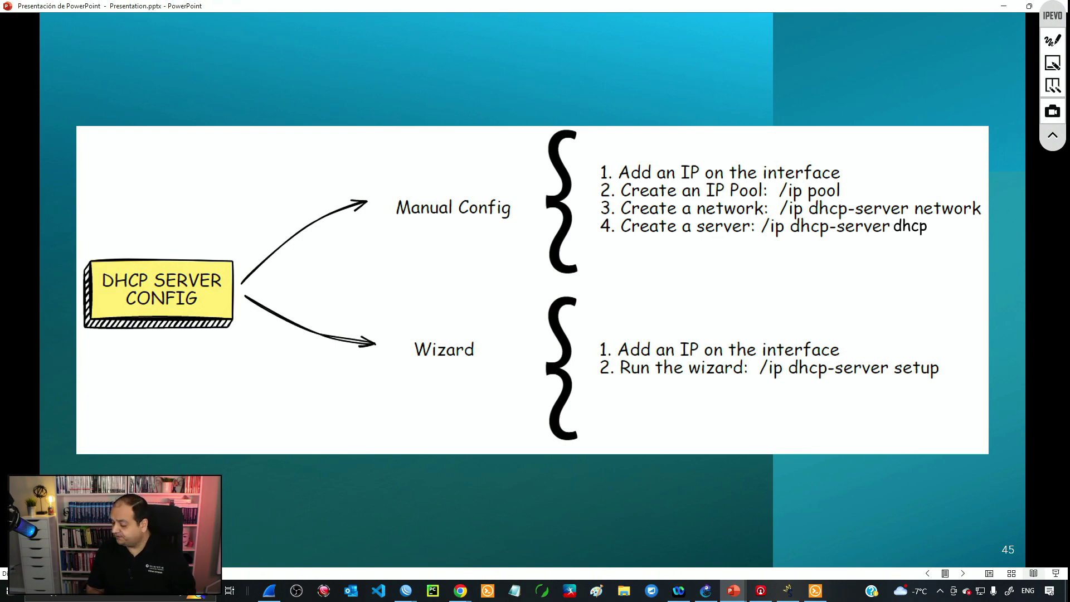
left_click(1053, 40)
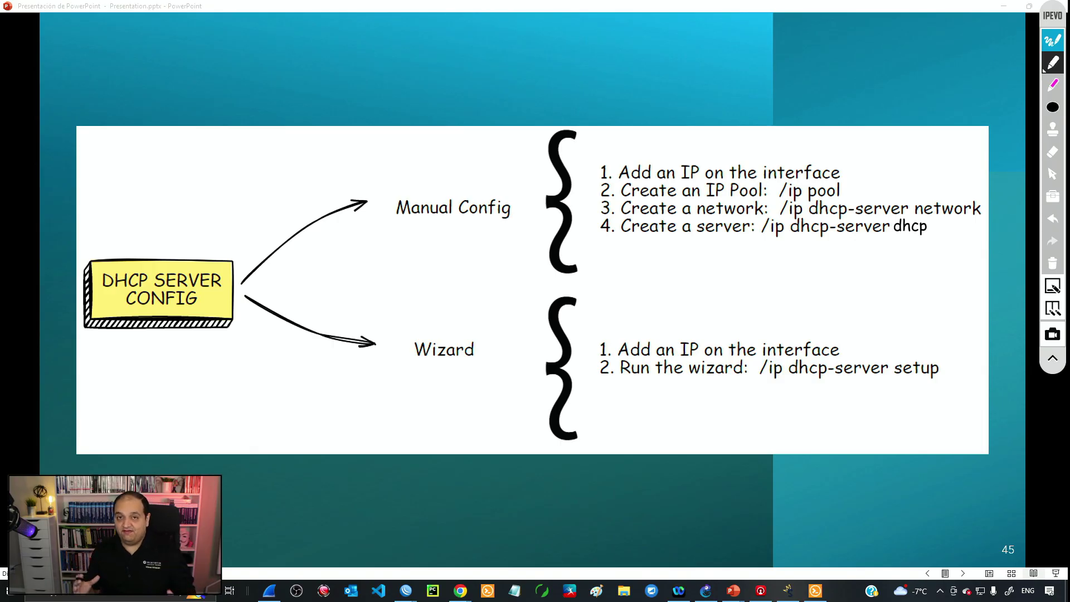